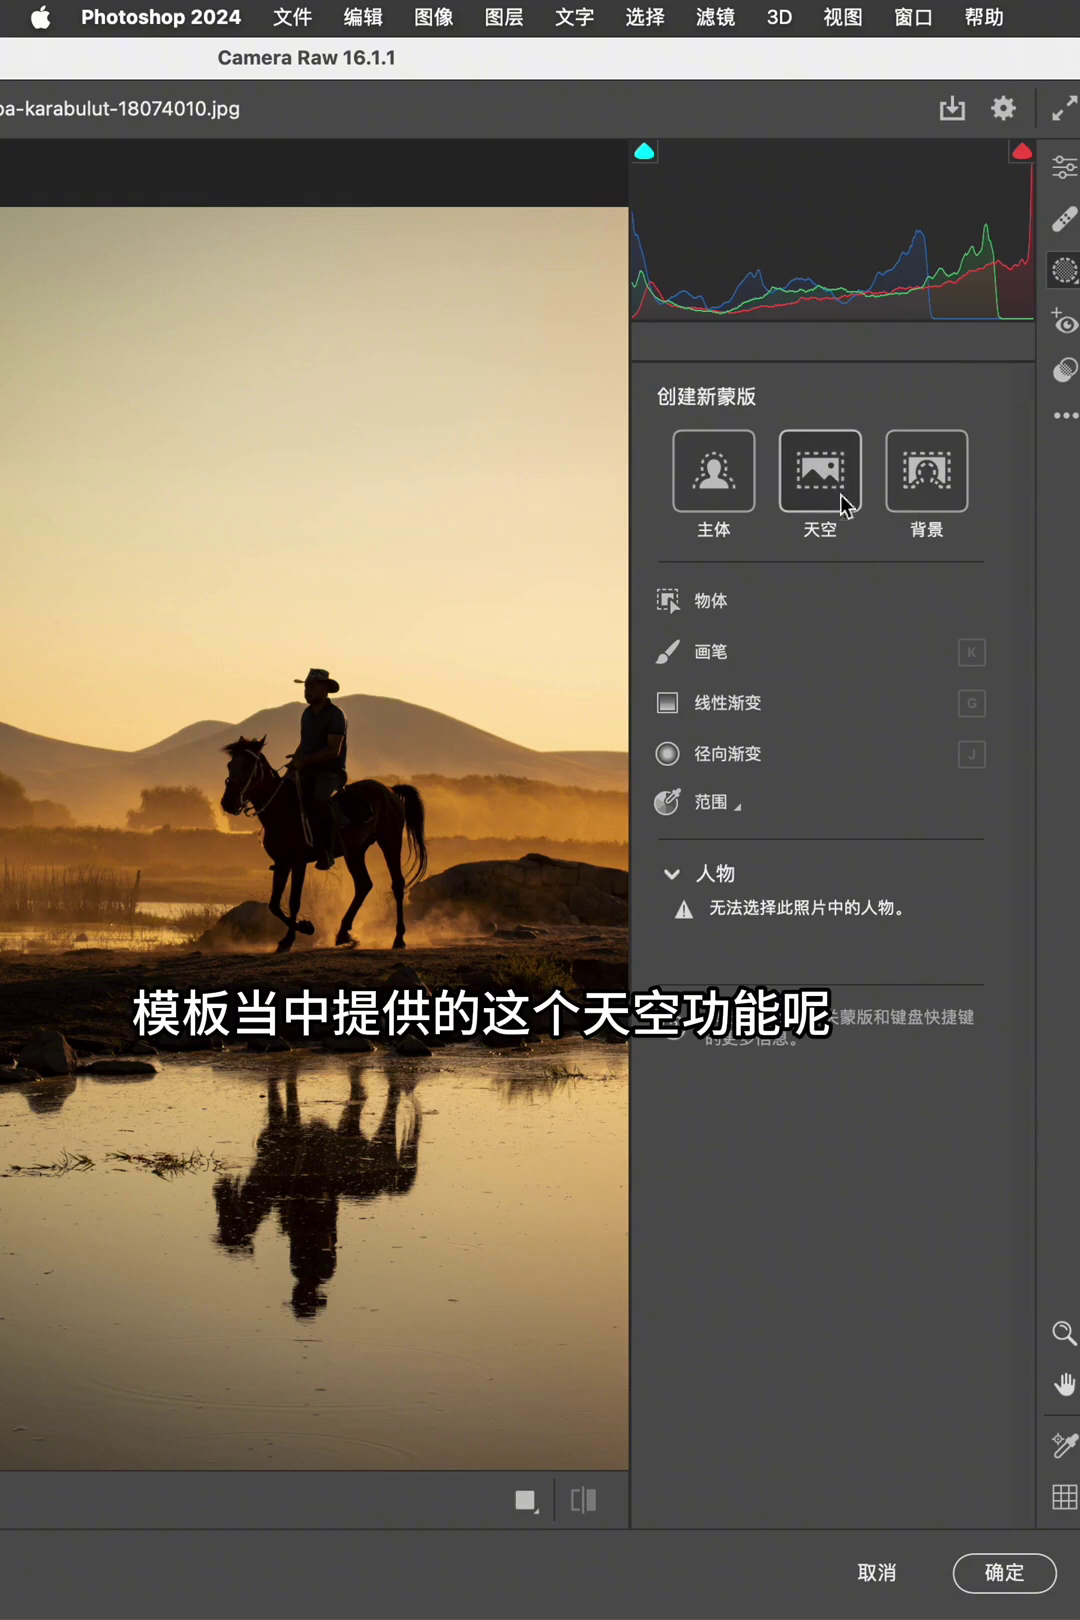
Step: Create a sky mask and raise its exposure to +0.45
click(821, 478)
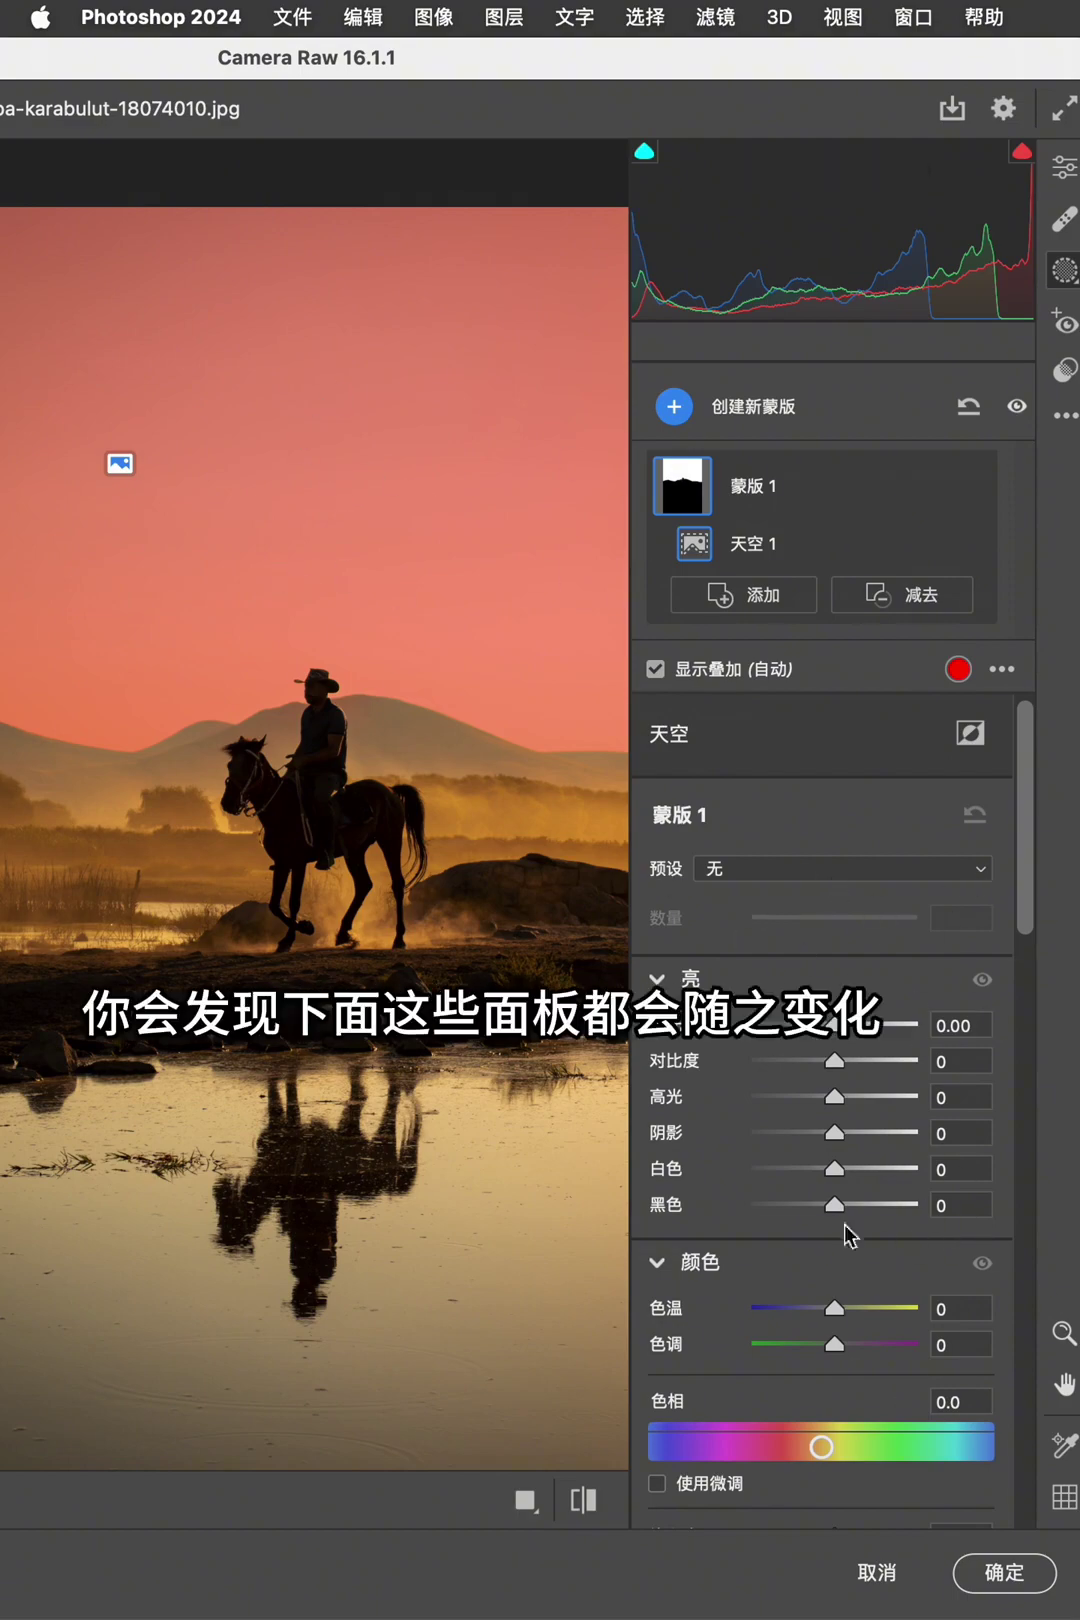
mouse_move(1033, 862)
mouse_down()
mouse_move(1050, 1010)
mouse_move(1045, 875)
mouse_up()
mouse_move(834, 884)
mouse_down()
mouse_move(866, 884)
mouse_move(845, 890)
mouse_up()
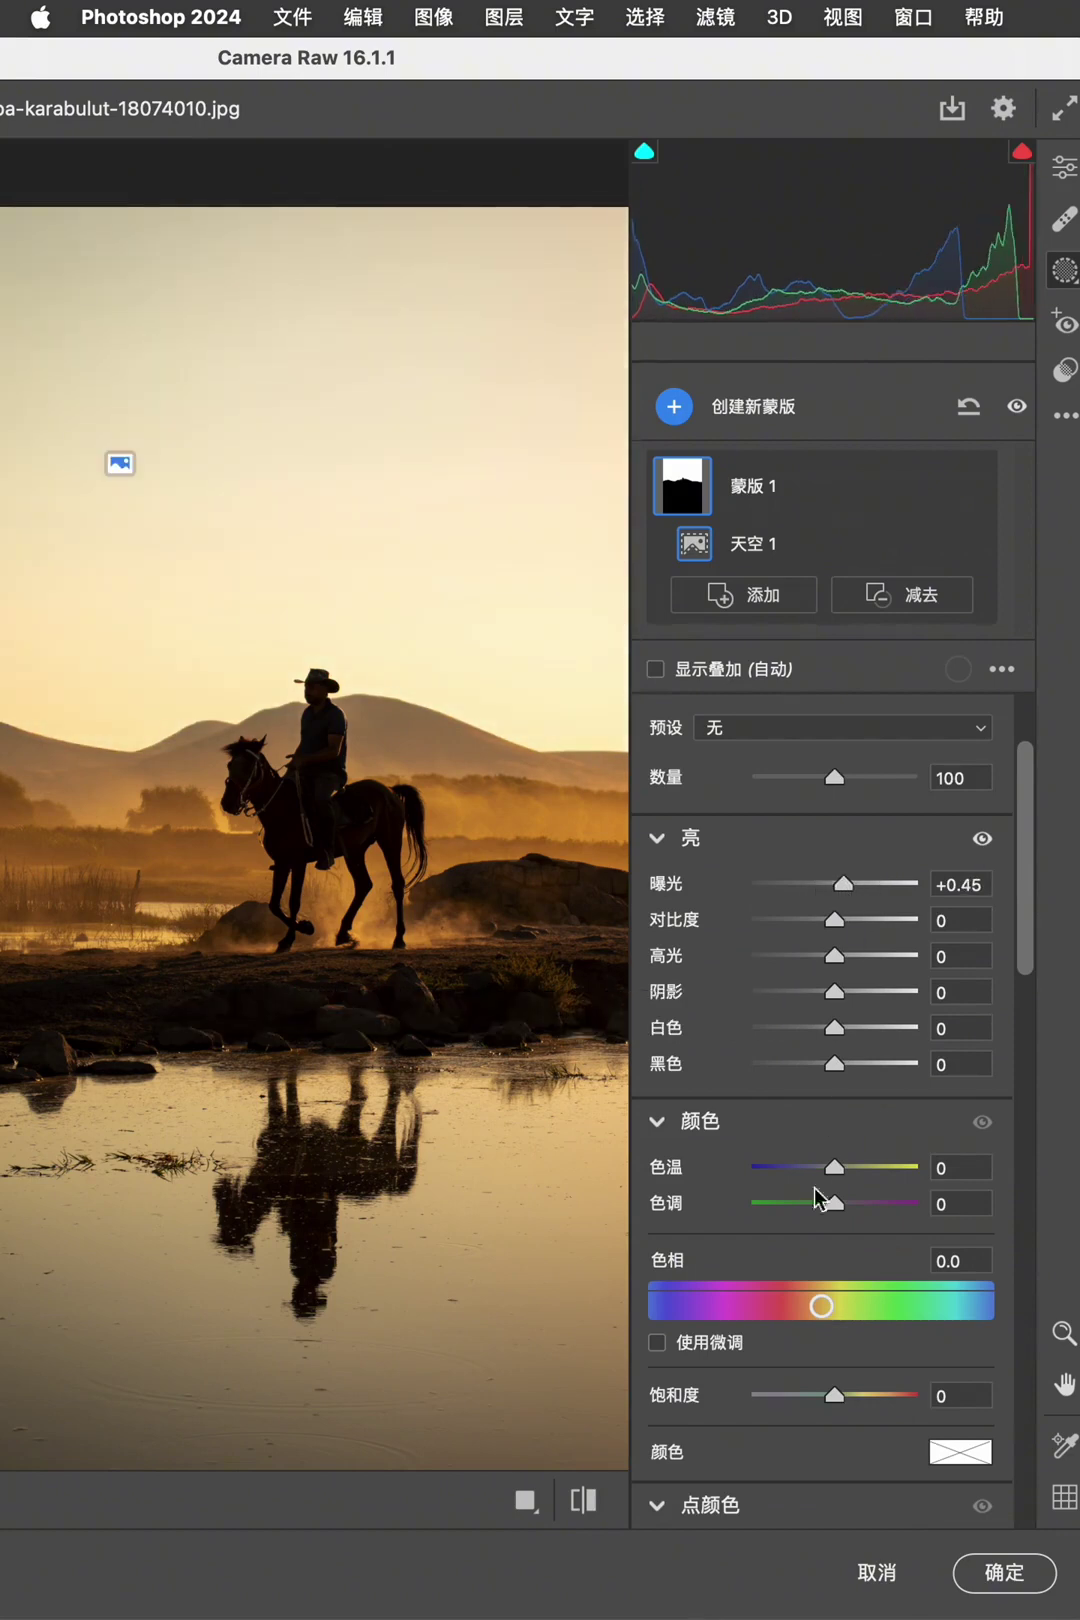
Step: Try a warmer colour temperature on the sky mask, reset that value and discard the mask
drag(832, 1175, 866, 1169)
double_click(862, 1167)
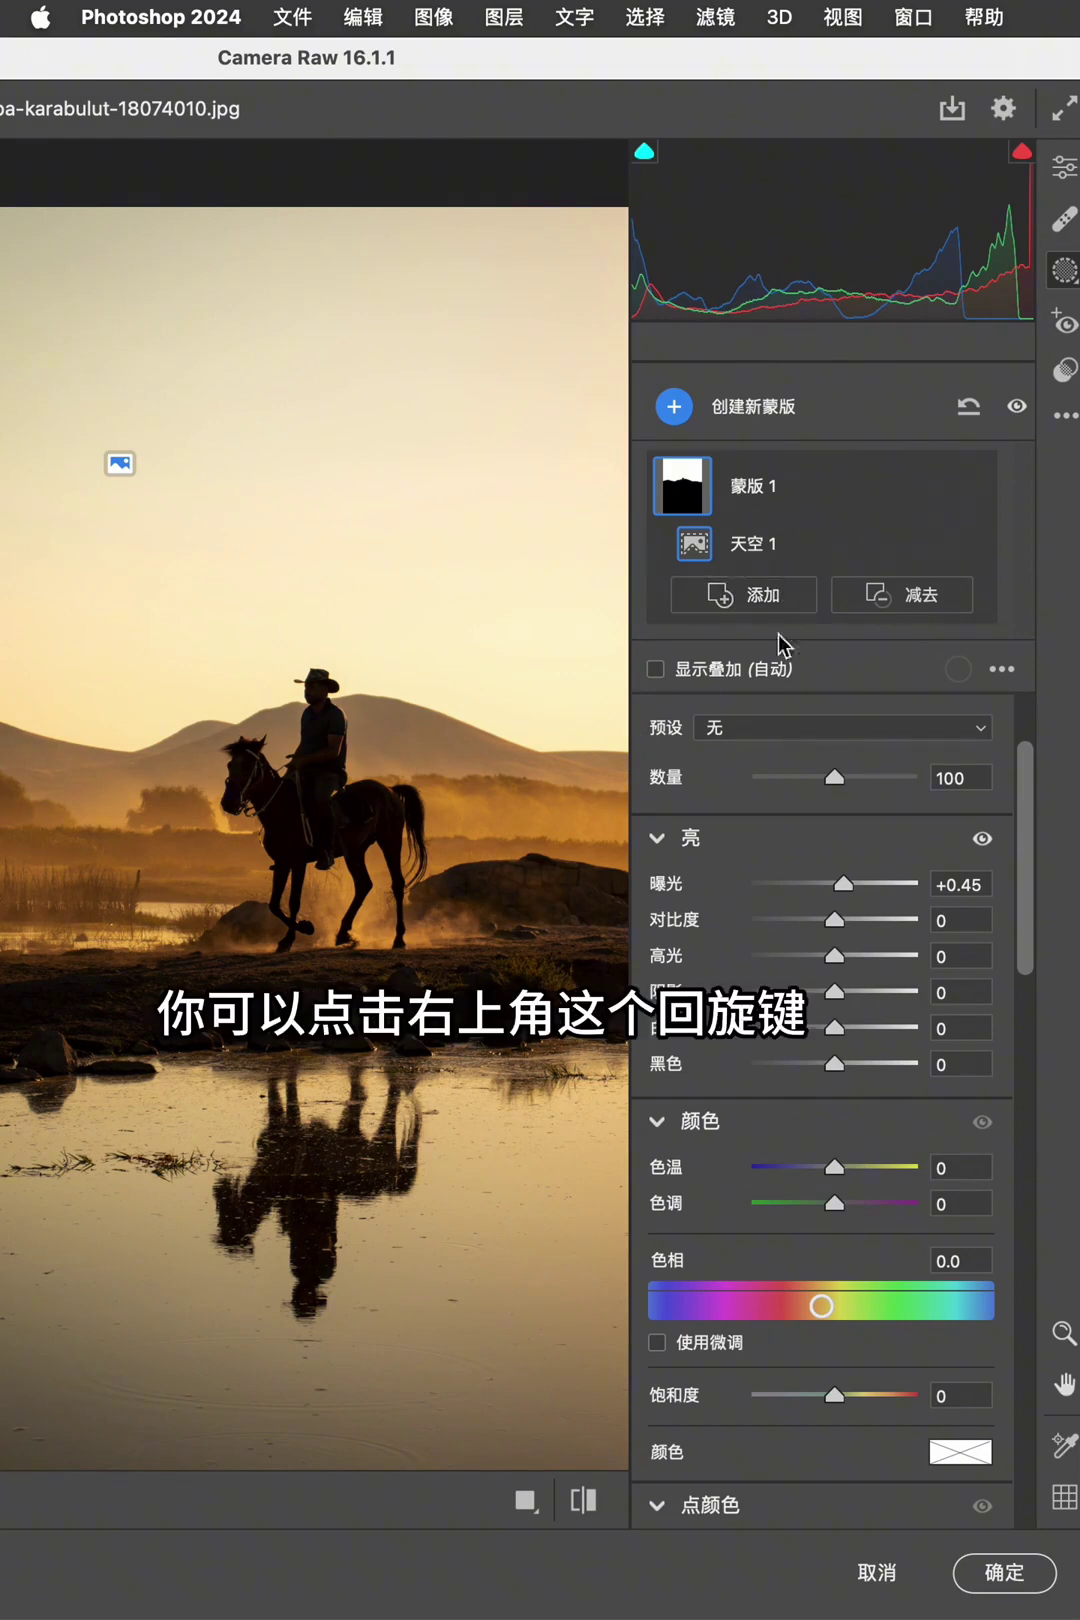
click(970, 410)
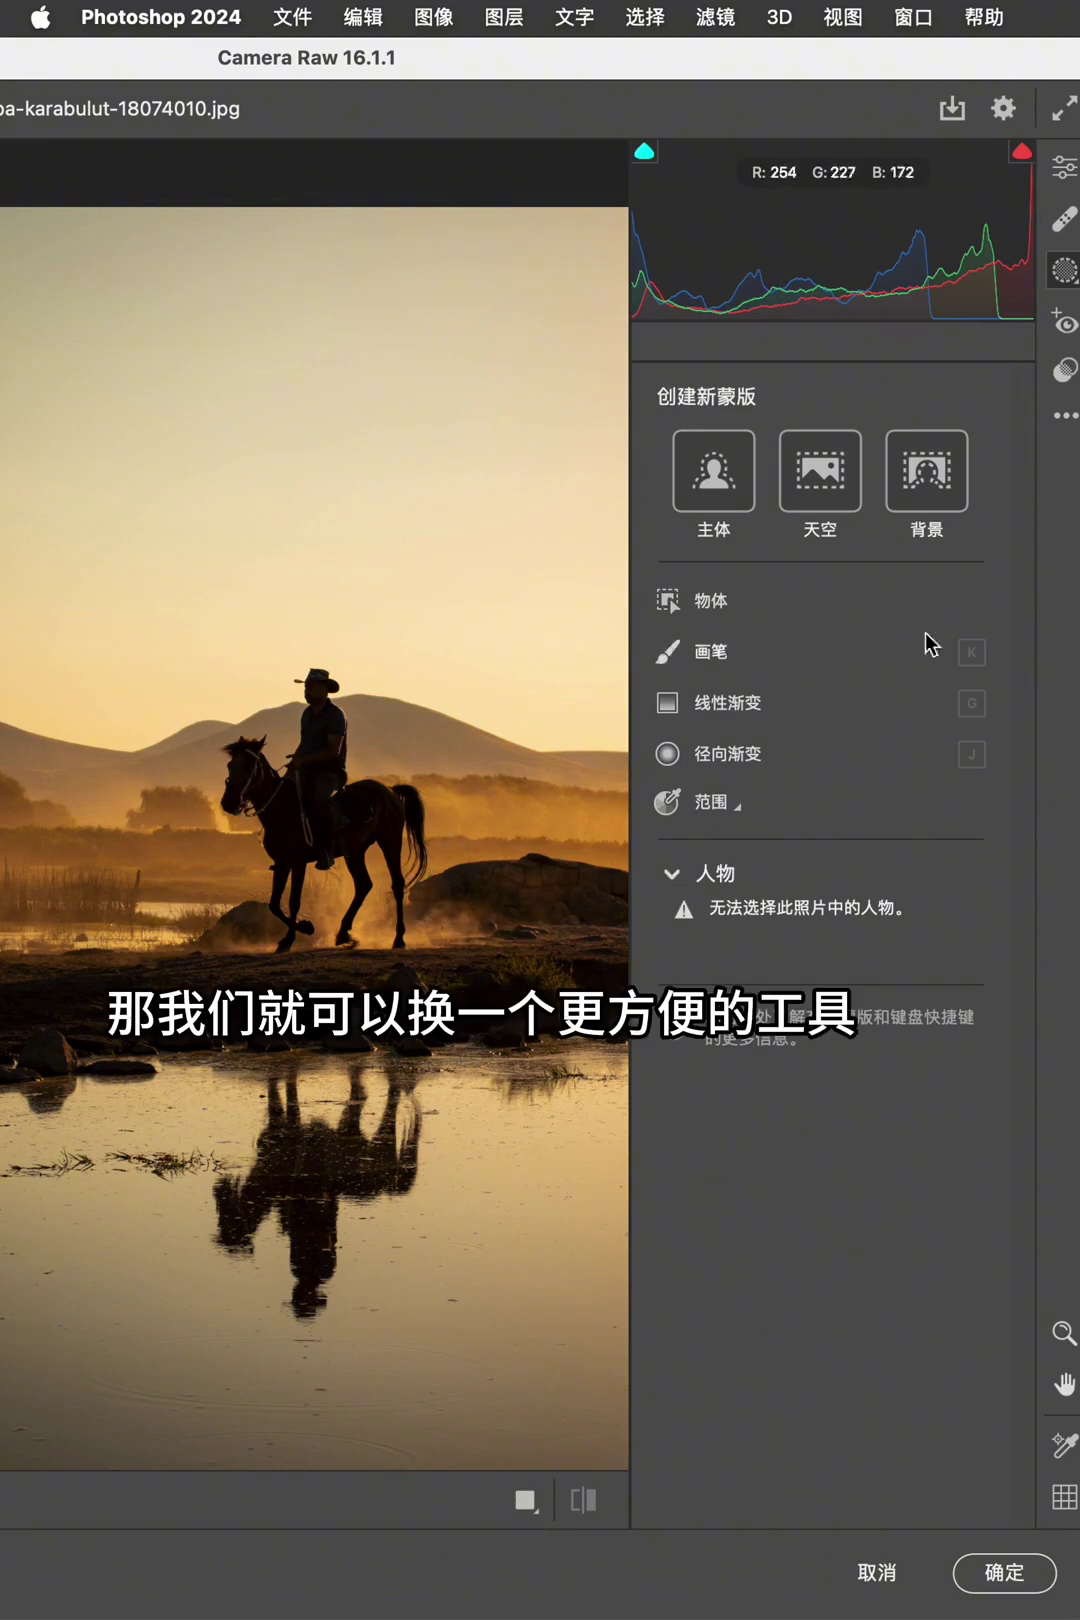
Step: Try a background mask that excludes the rider and horse, with an exposure adjustment
click(943, 494)
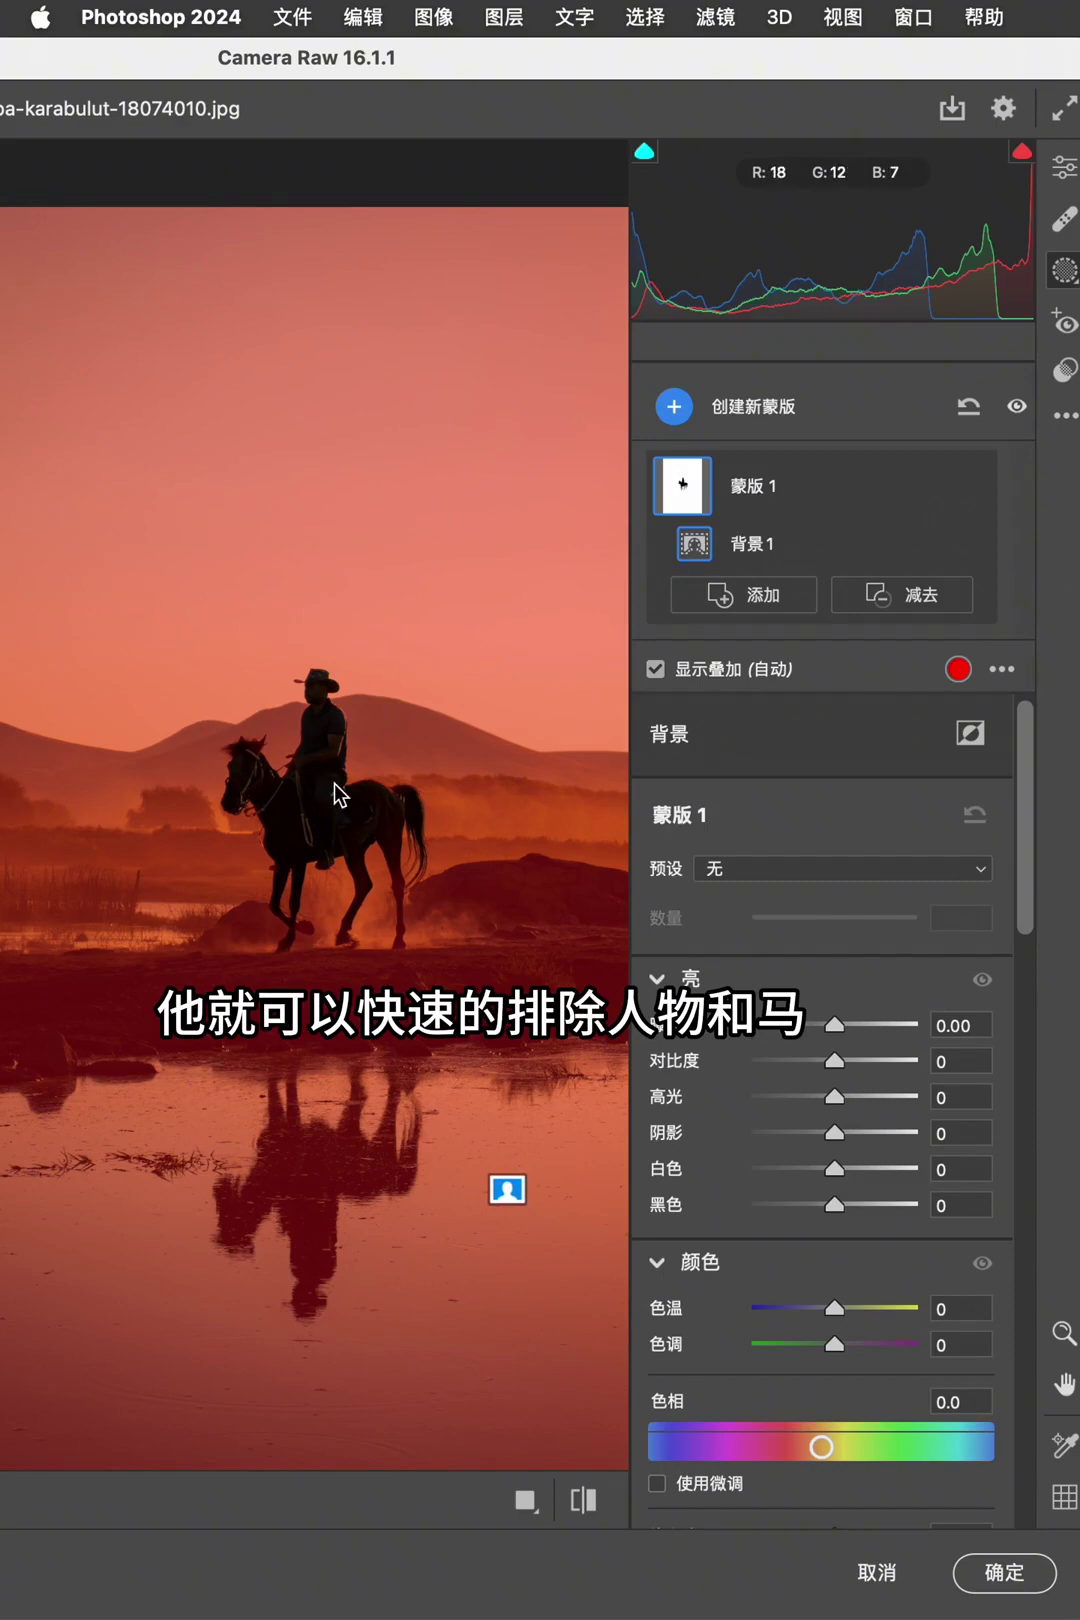
mouse_move(837, 1030)
mouse_down()
mouse_move(858, 1031)
mouse_move(822, 1033)
mouse_move(838, 1031)
mouse_up()
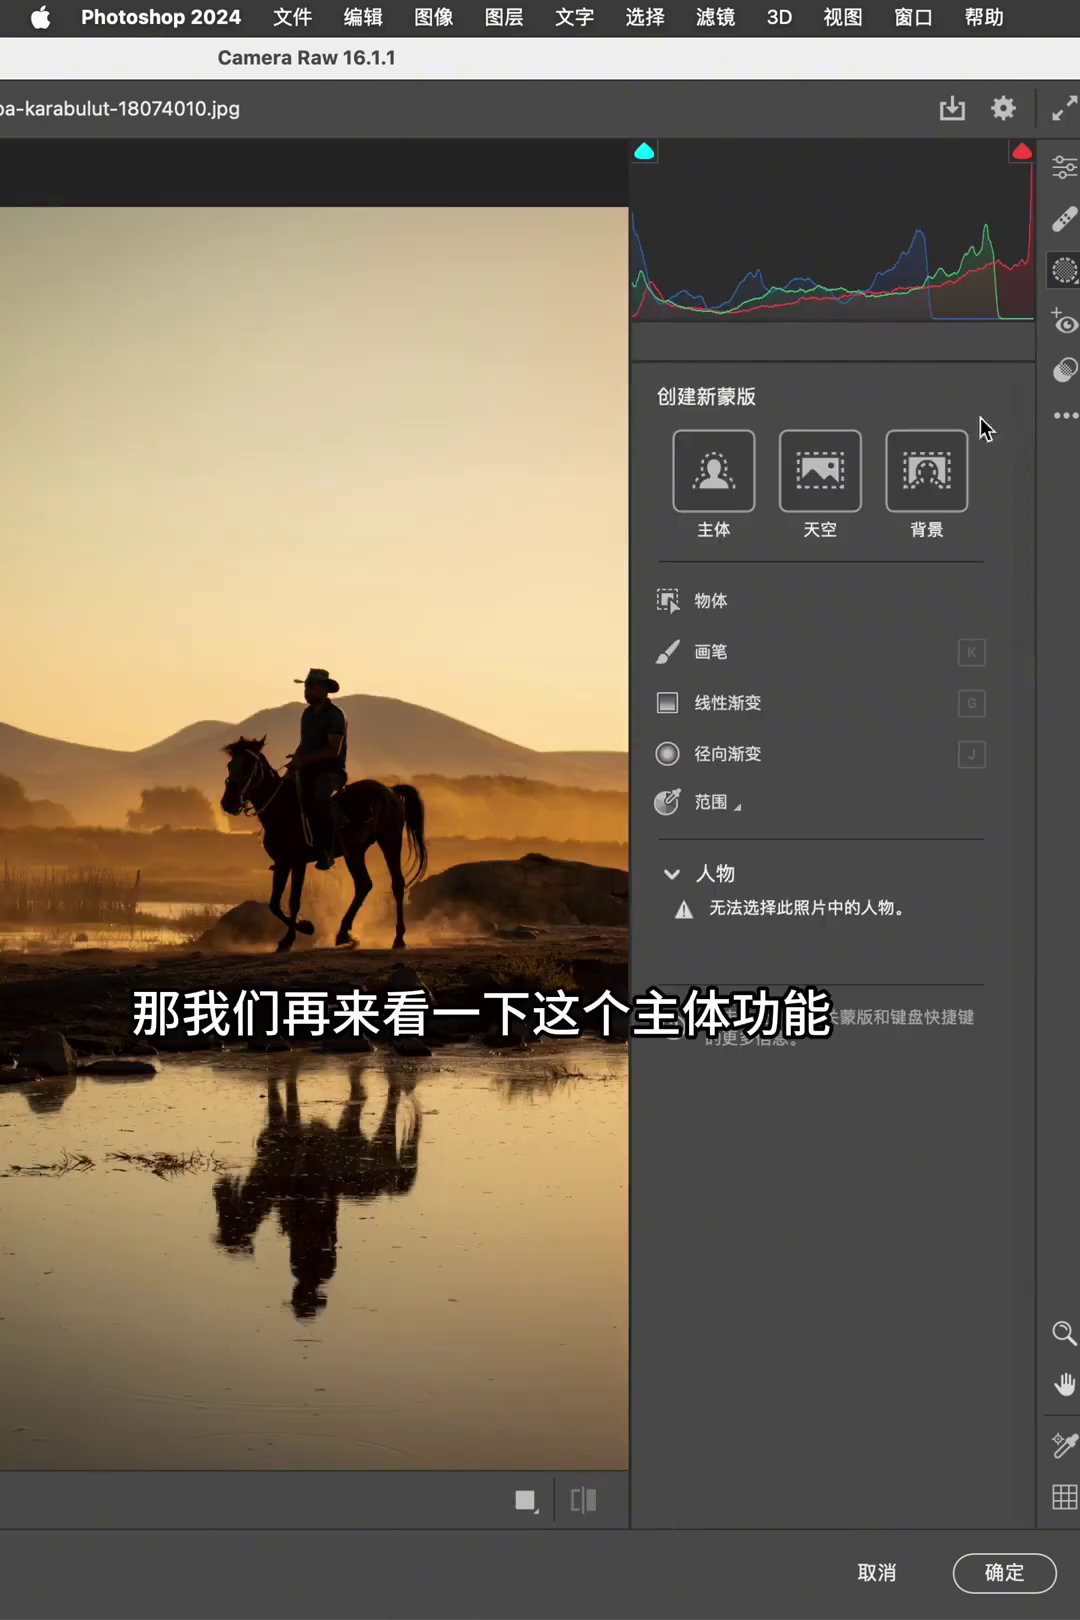
Step: Try a subject mask on the rider and horse with exposure +0.15 and discard it
click(714, 465)
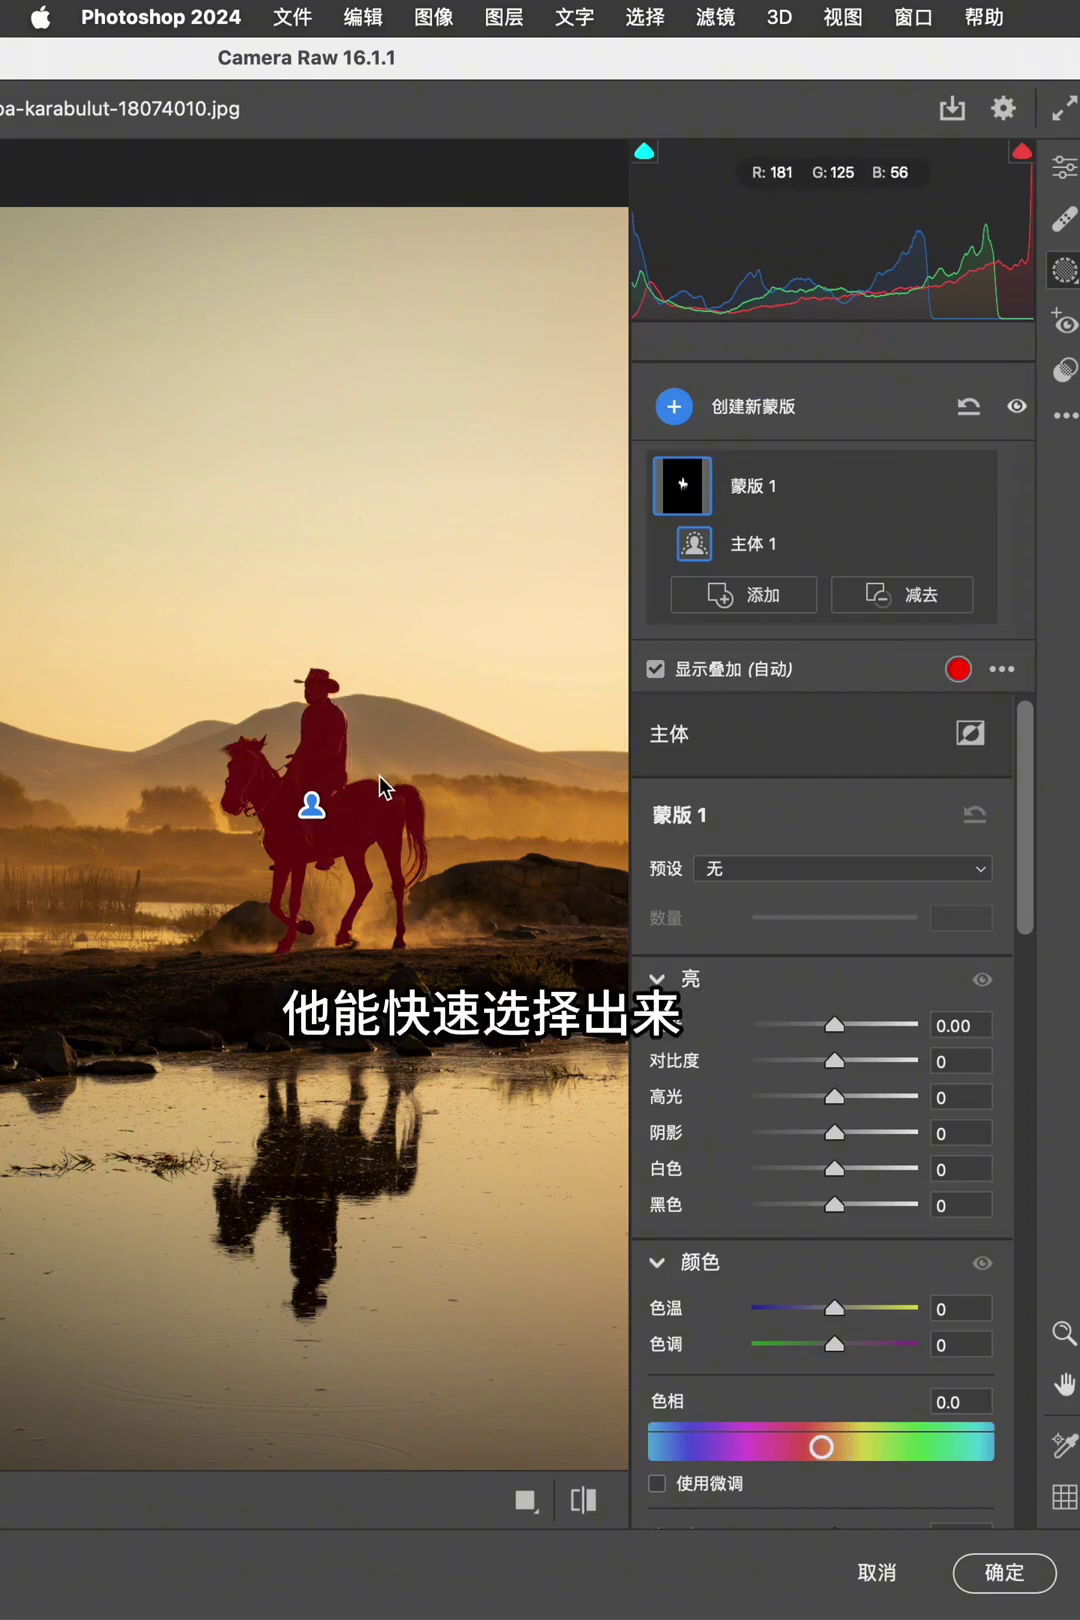
drag(1029, 825, 1035, 715)
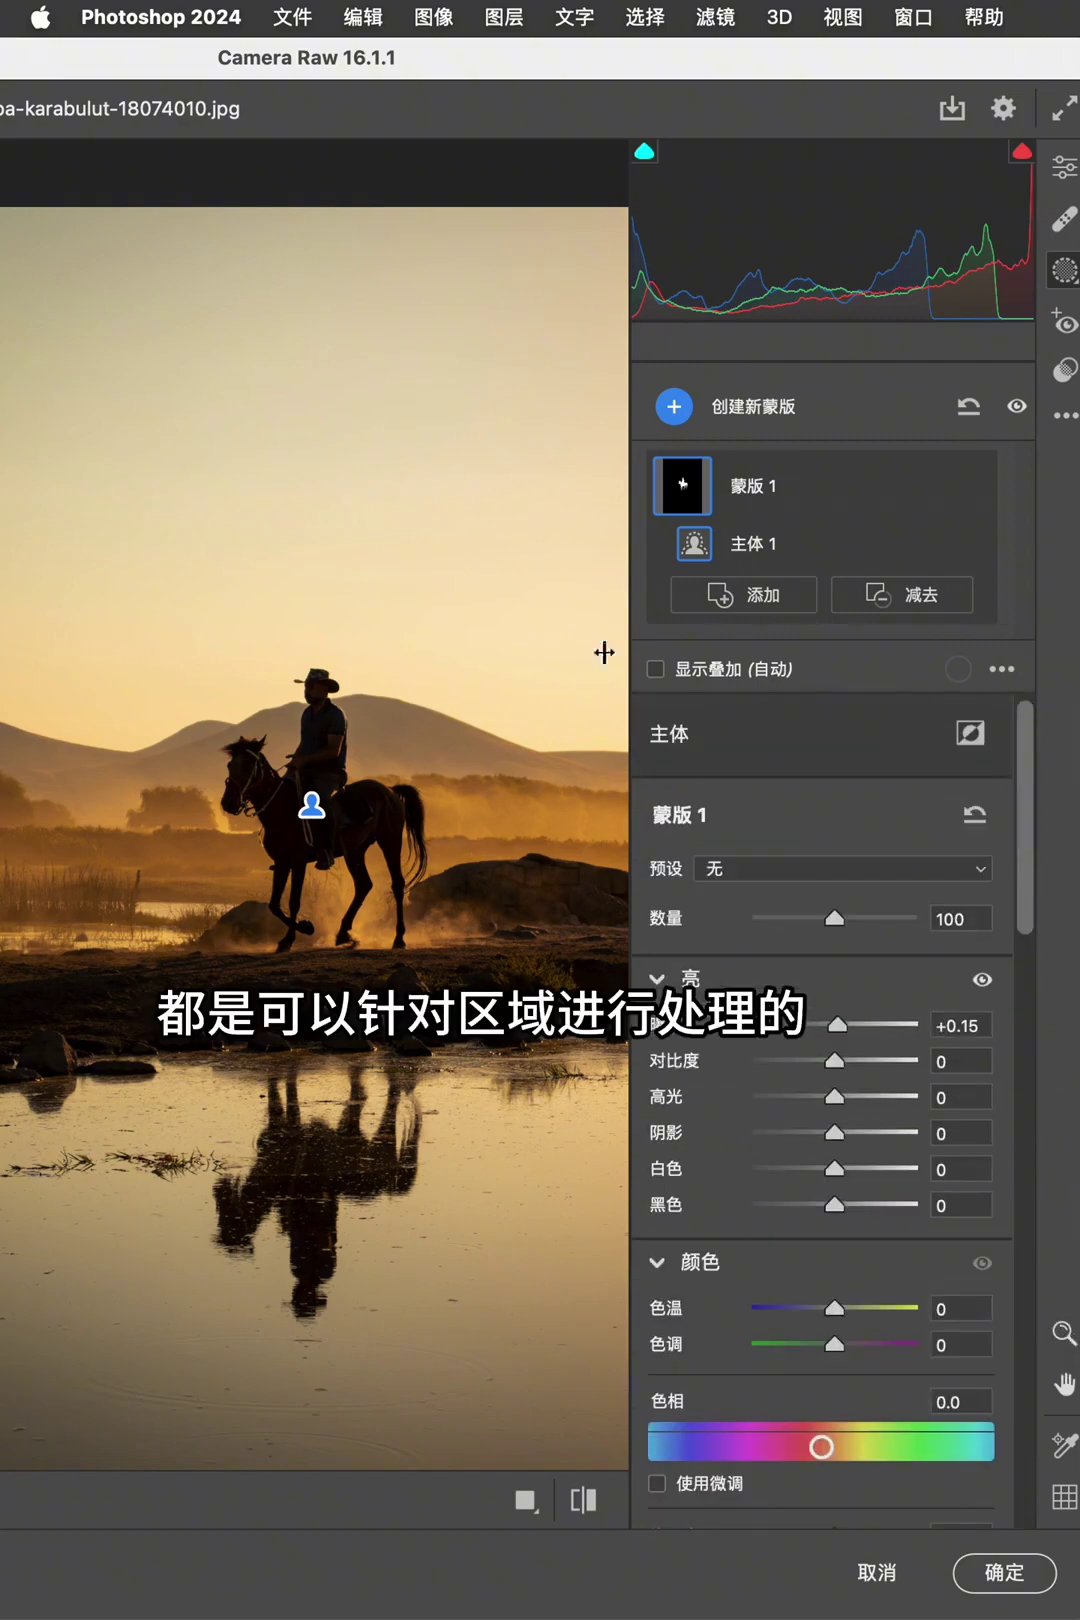
click(674, 406)
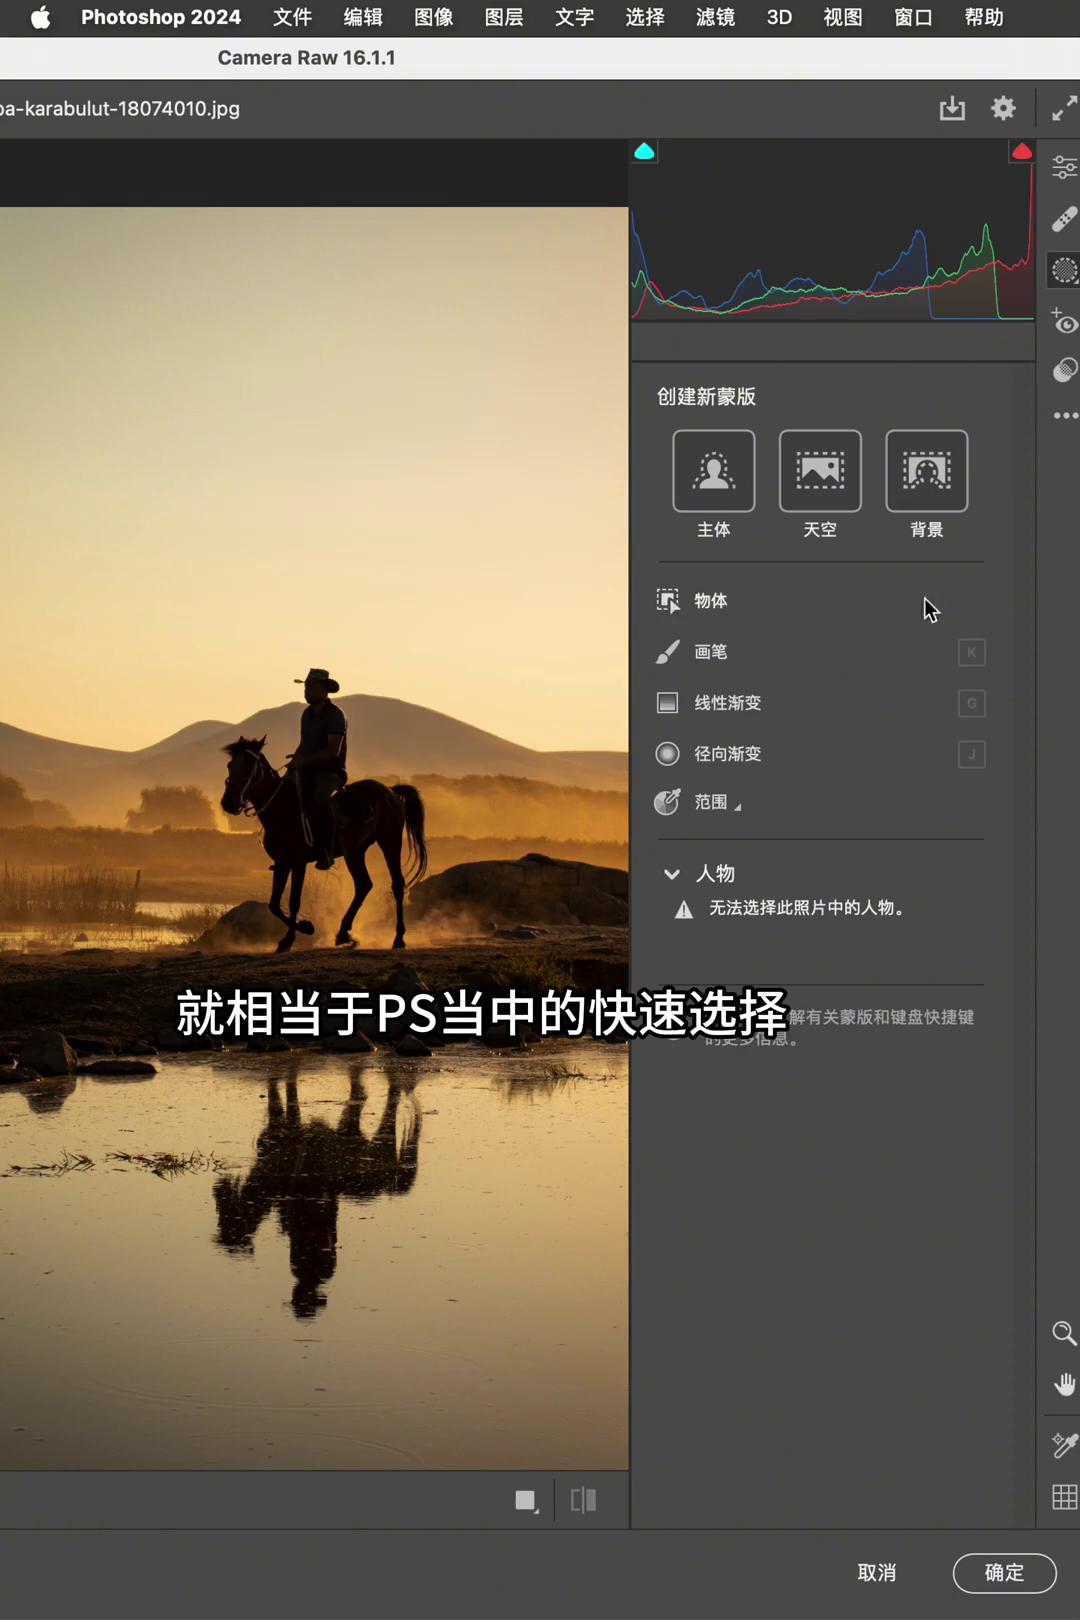
Step: Try an object mask on the rider and horse's water reflection with brush size 15, and discard it
click(718, 600)
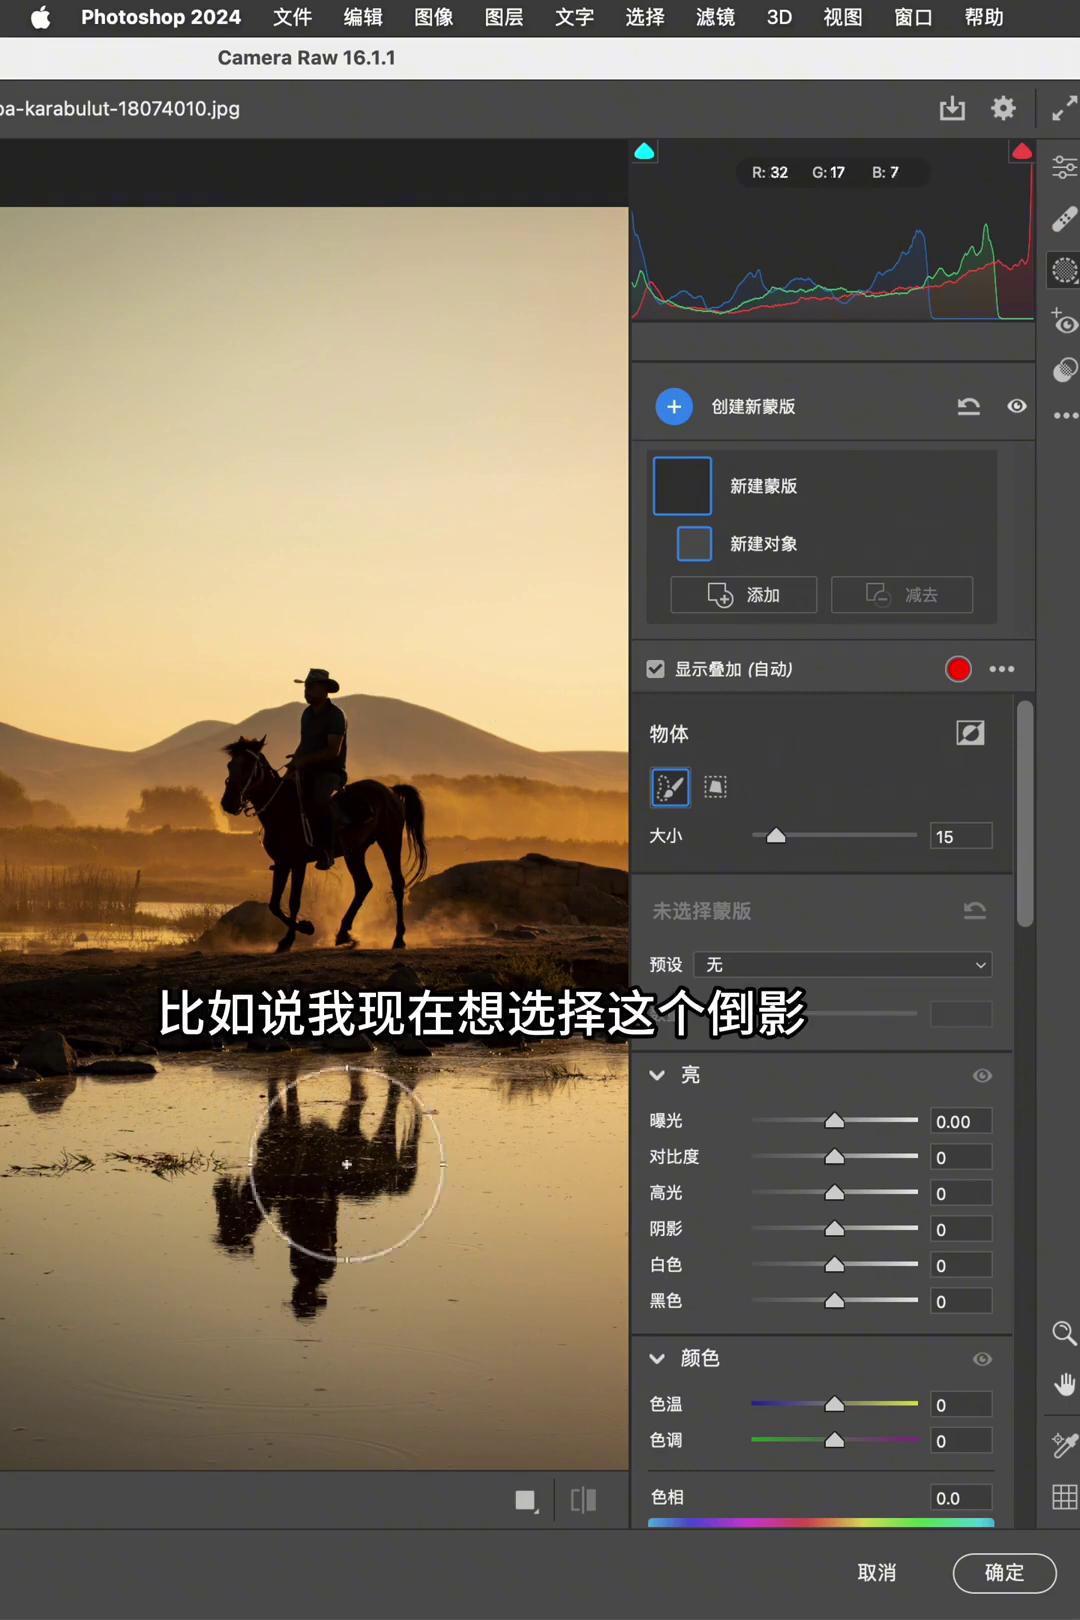
mouse_move(255, 1235)
mouse_down()
mouse_move(275, 1189)
mouse_move(309, 1164)
mouse_move(357, 1197)
mouse_move(340, 1251)
mouse_move(299, 1188)
mouse_move(294, 1149)
mouse_up()
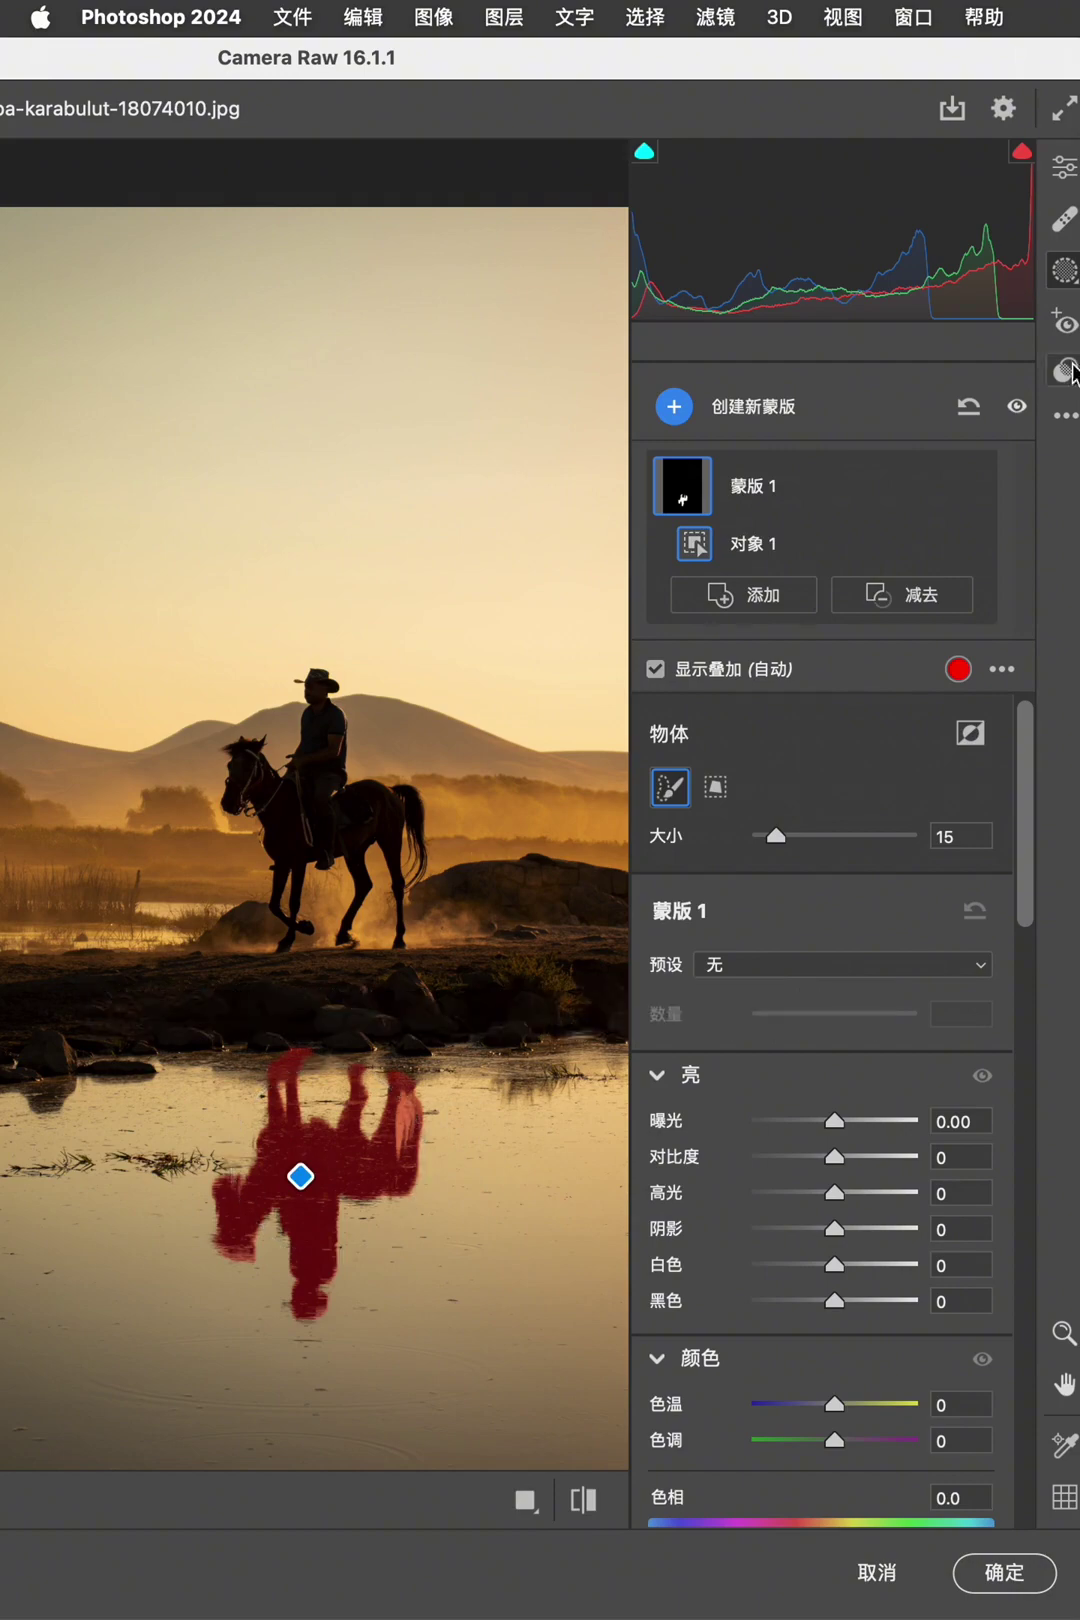
click(976, 408)
Step: Try painting a brush mask of size 24 over the rider, horse and sky, and discard it
click(708, 623)
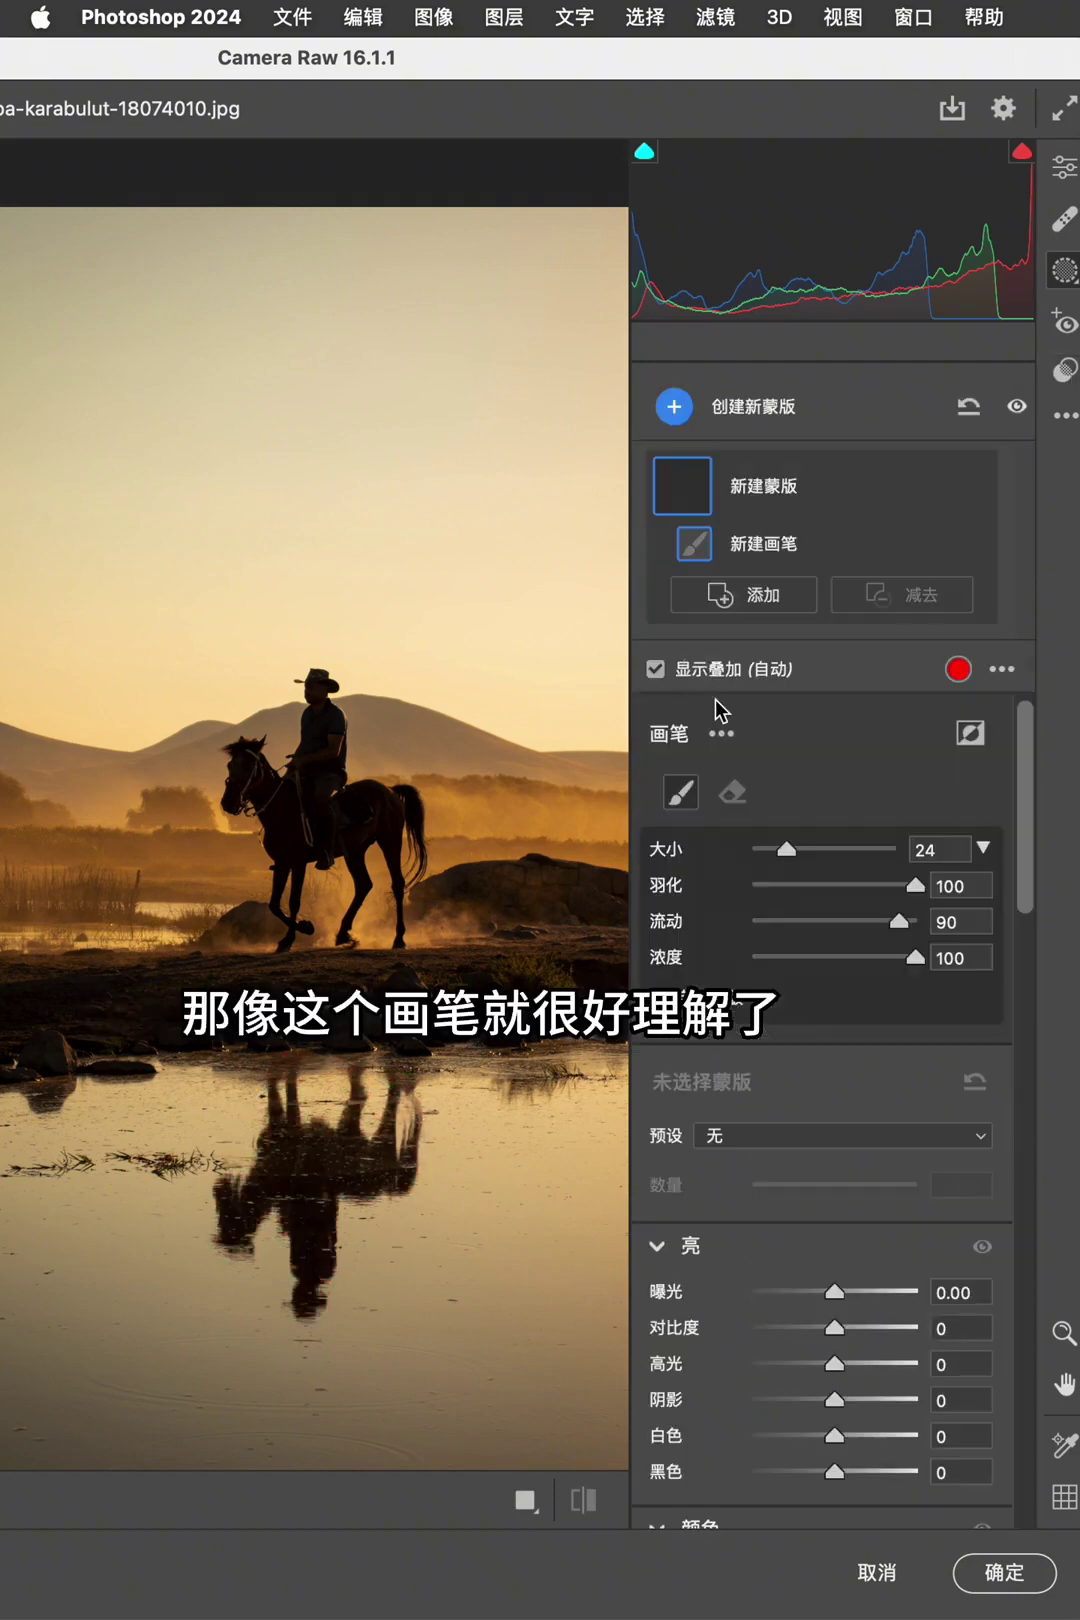
mouse_move(288, 866)
mouse_down()
mouse_move(343, 852)
mouse_move(166, 470)
mouse_move(402, 555)
mouse_up()
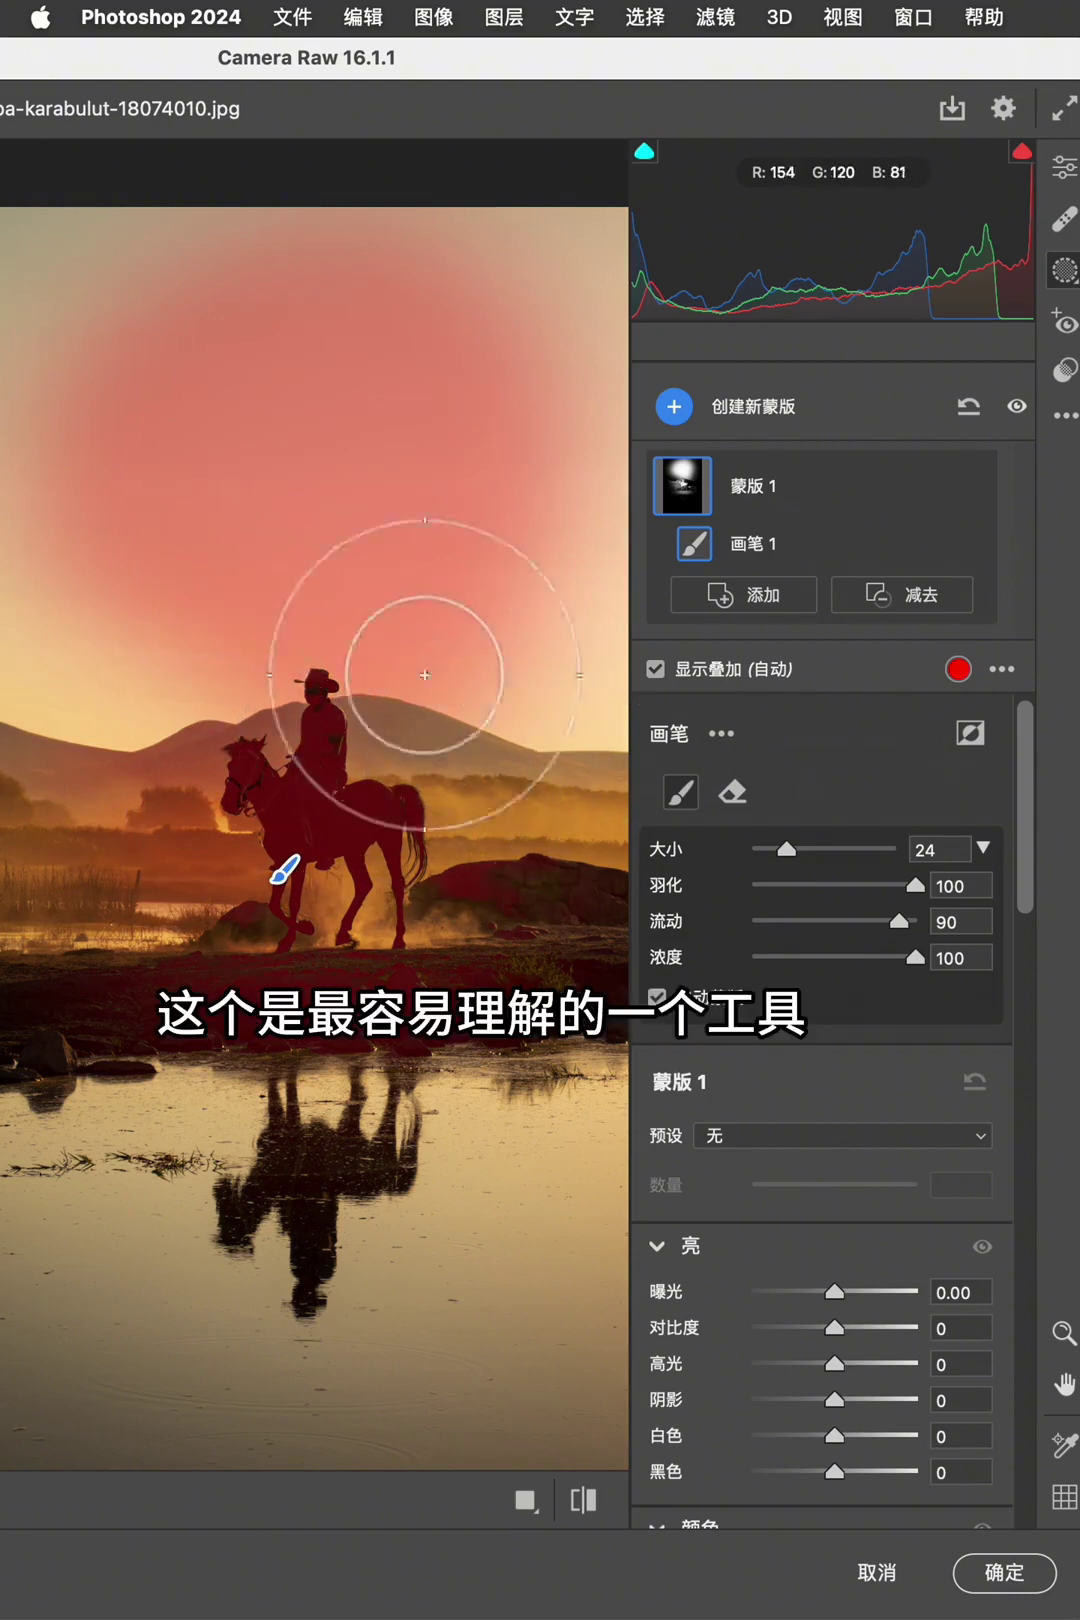
click(970, 410)
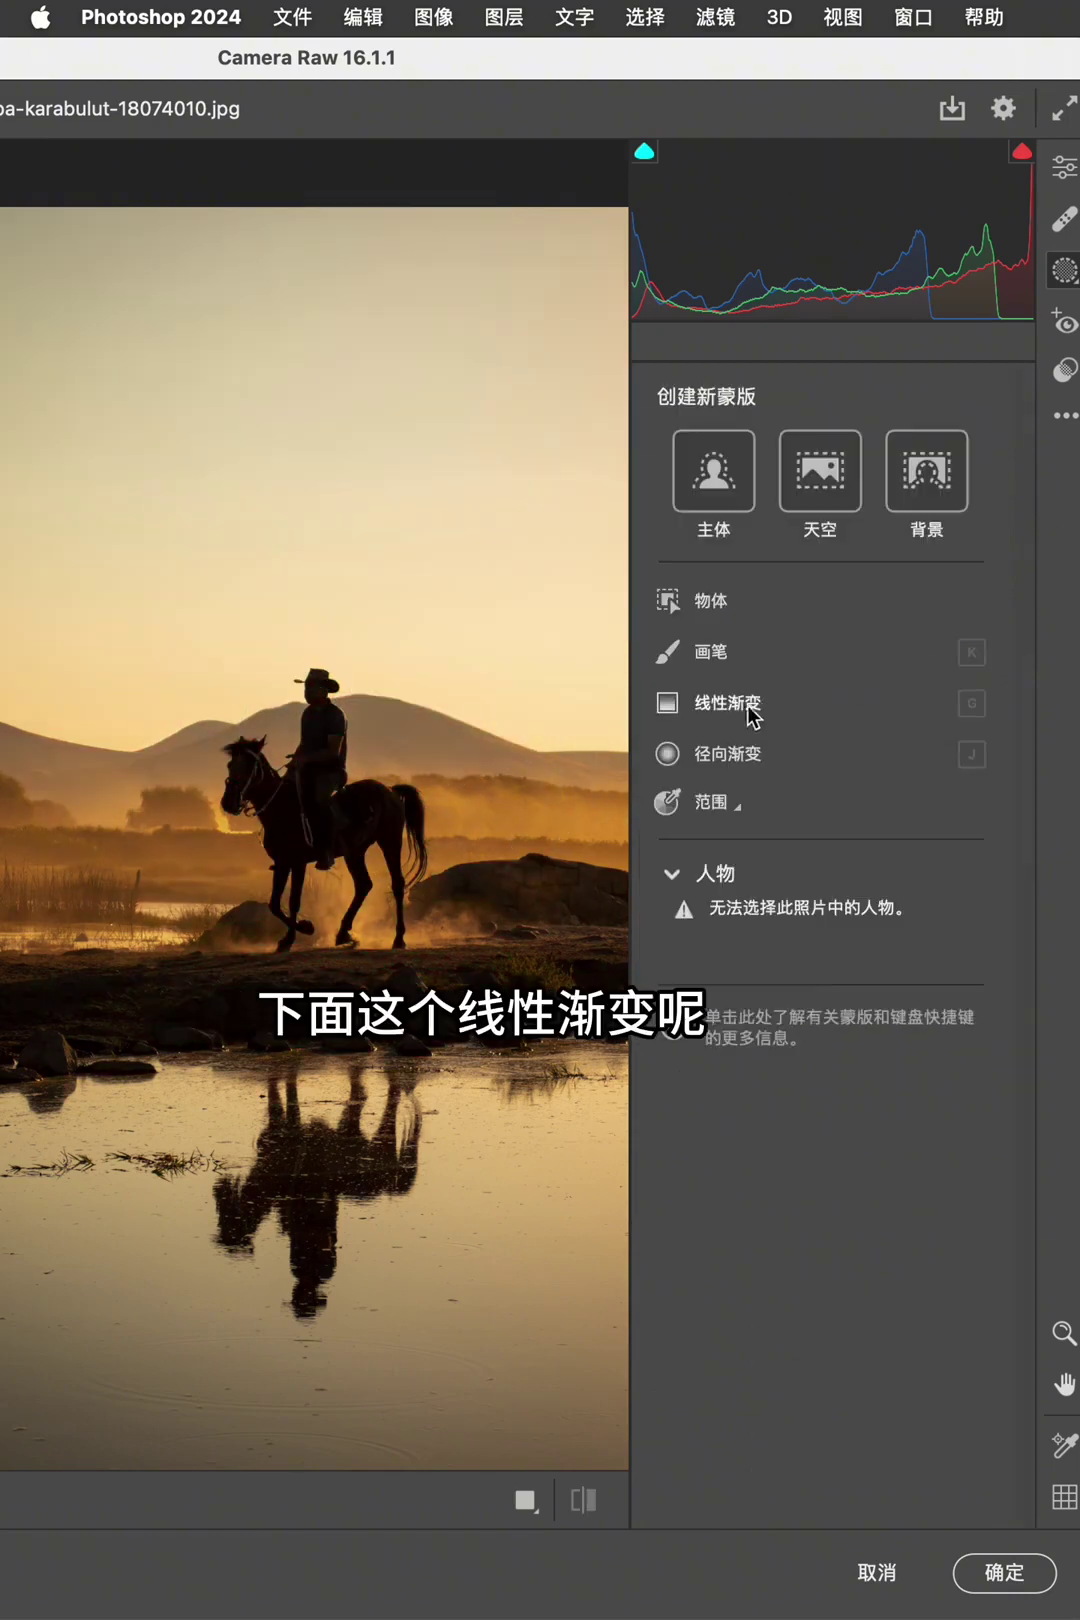
Step: Try a linear gradient mask from the photo's lower edge up to the horse's legs with exposure +0.80, and discard it
click(740, 706)
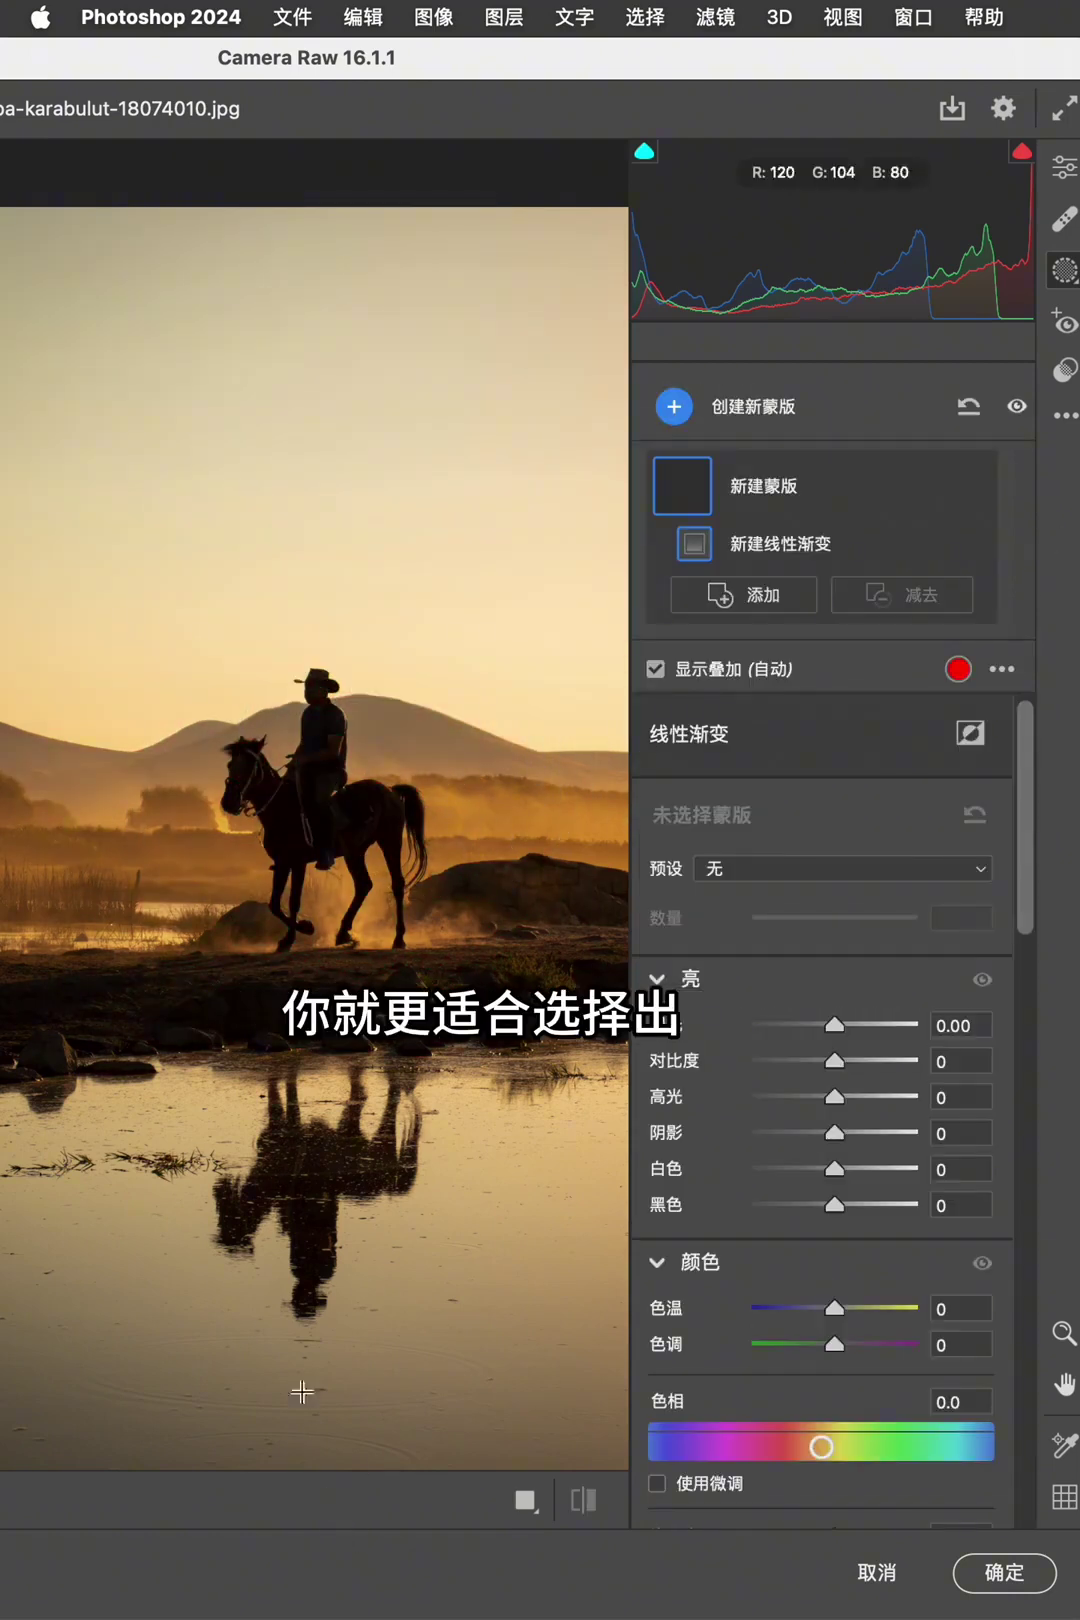
drag(282, 1457, 247, 910)
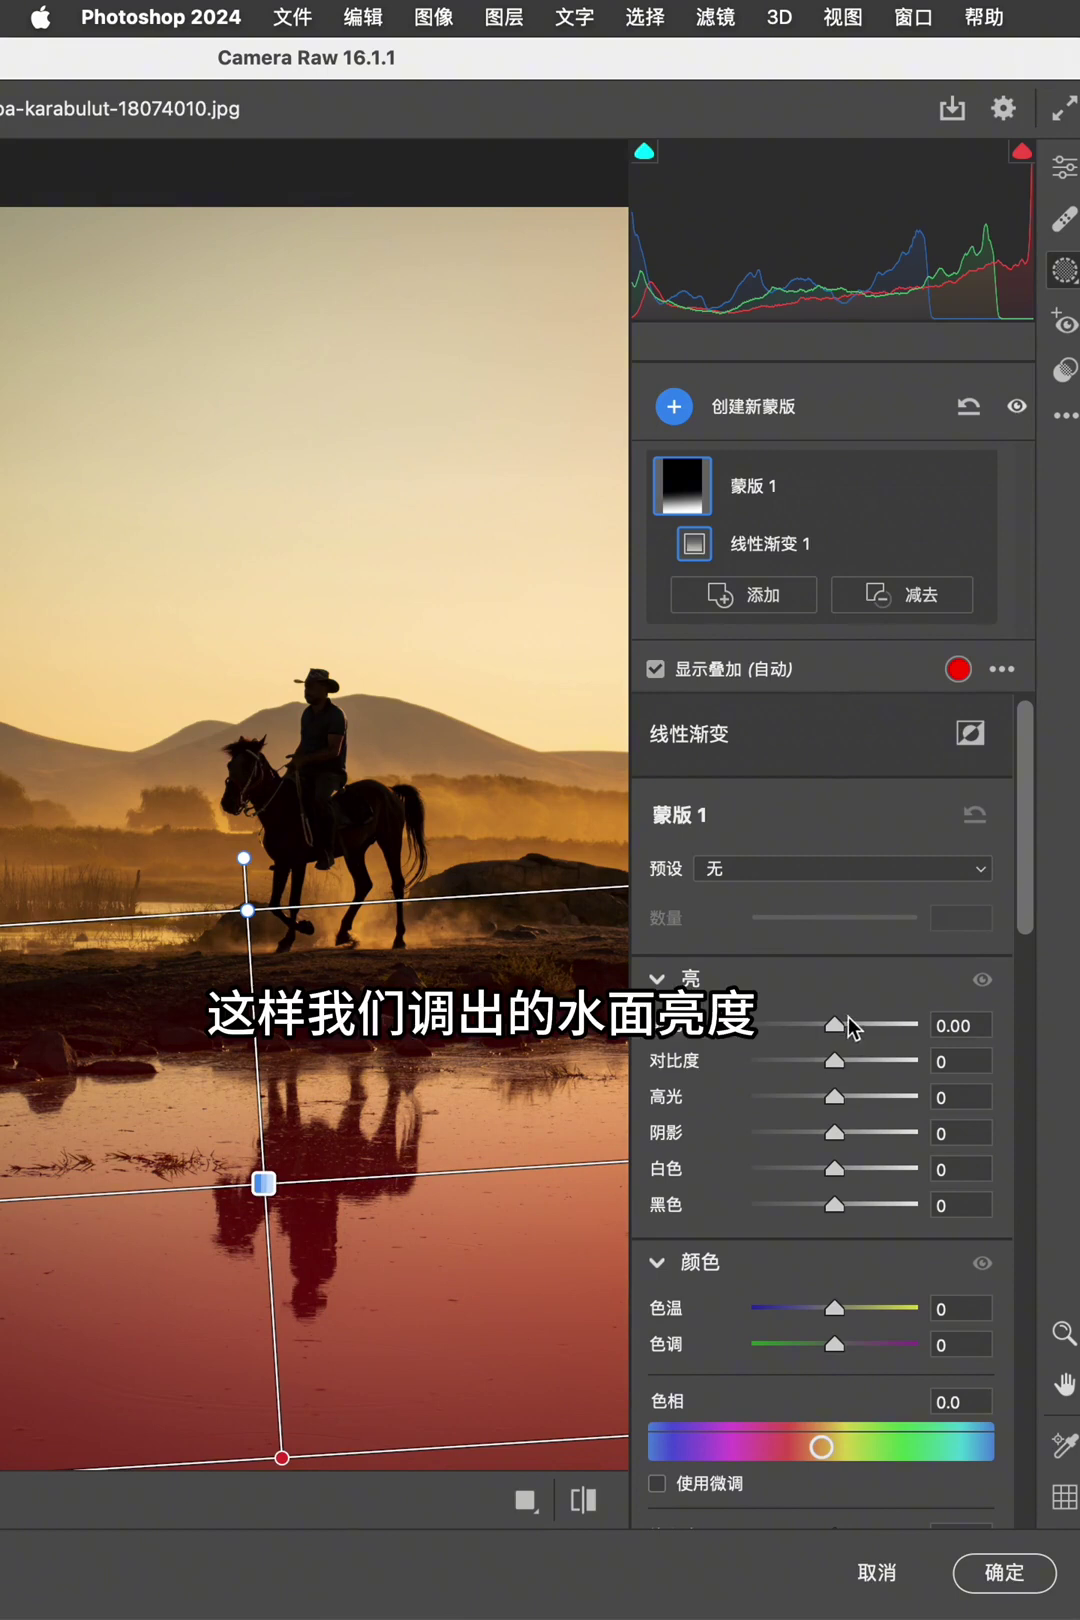
drag(849, 1025, 851, 1025)
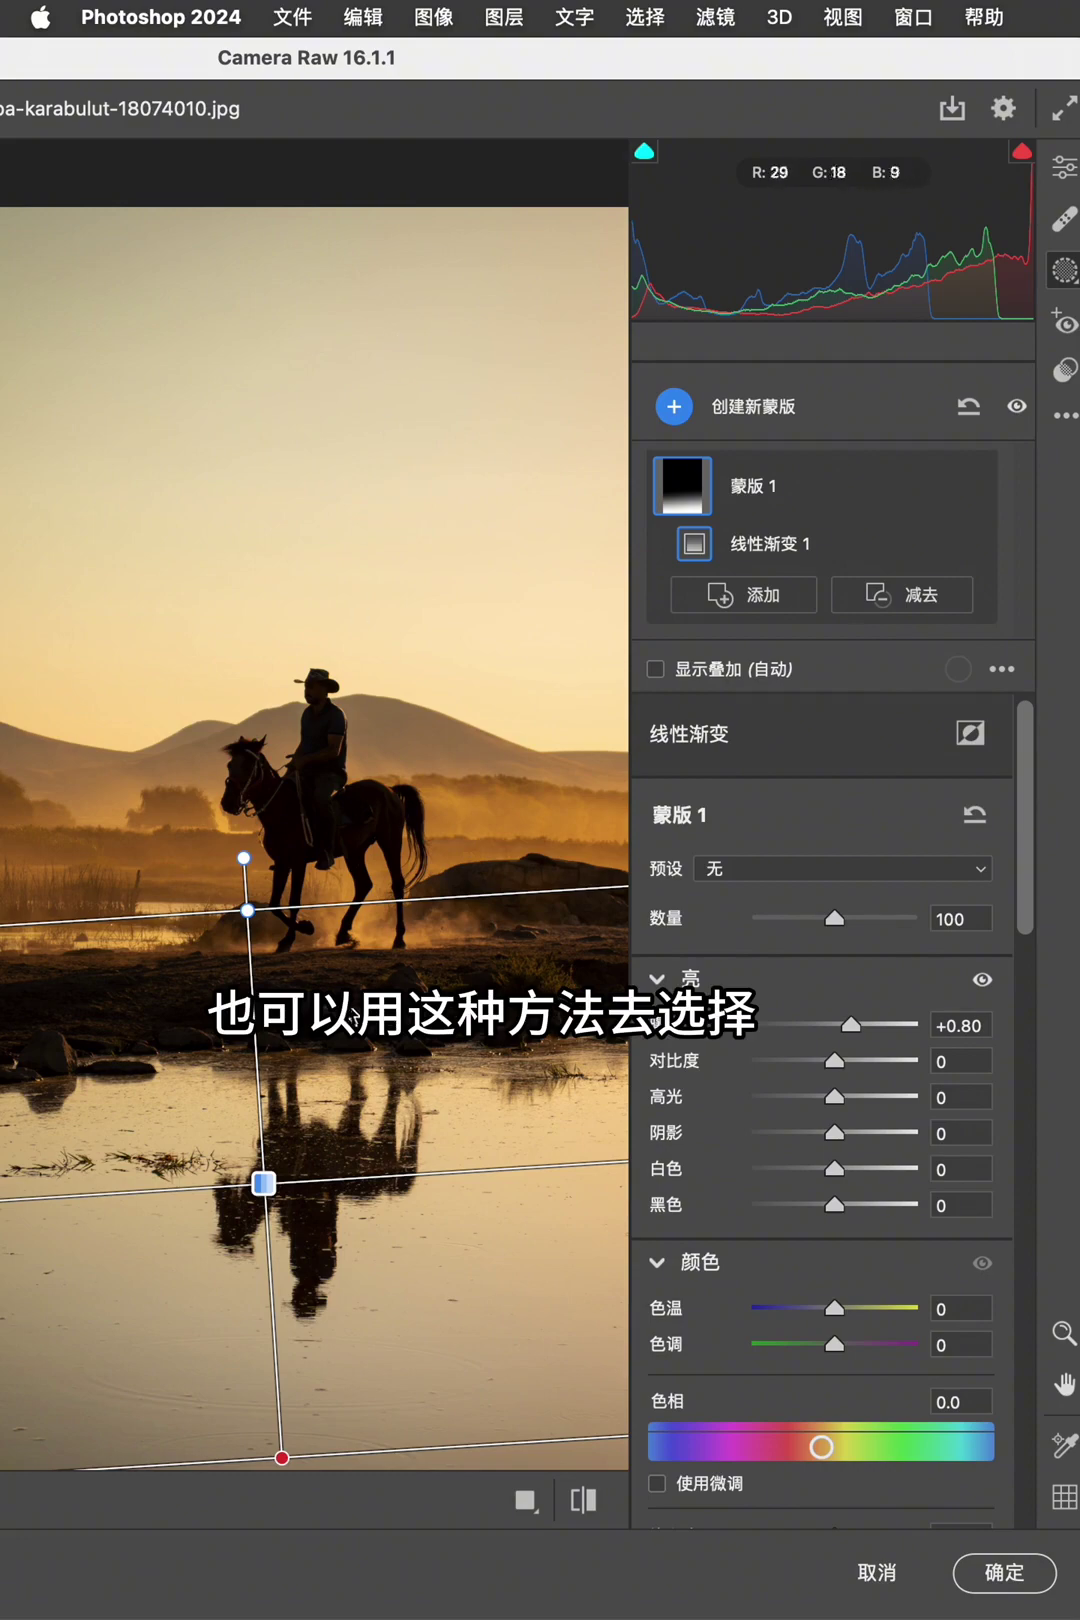
click(970, 407)
Step: Try a large radial gradient mask centred in the sky beside the rider with exposure +0.50, and discard it
click(720, 758)
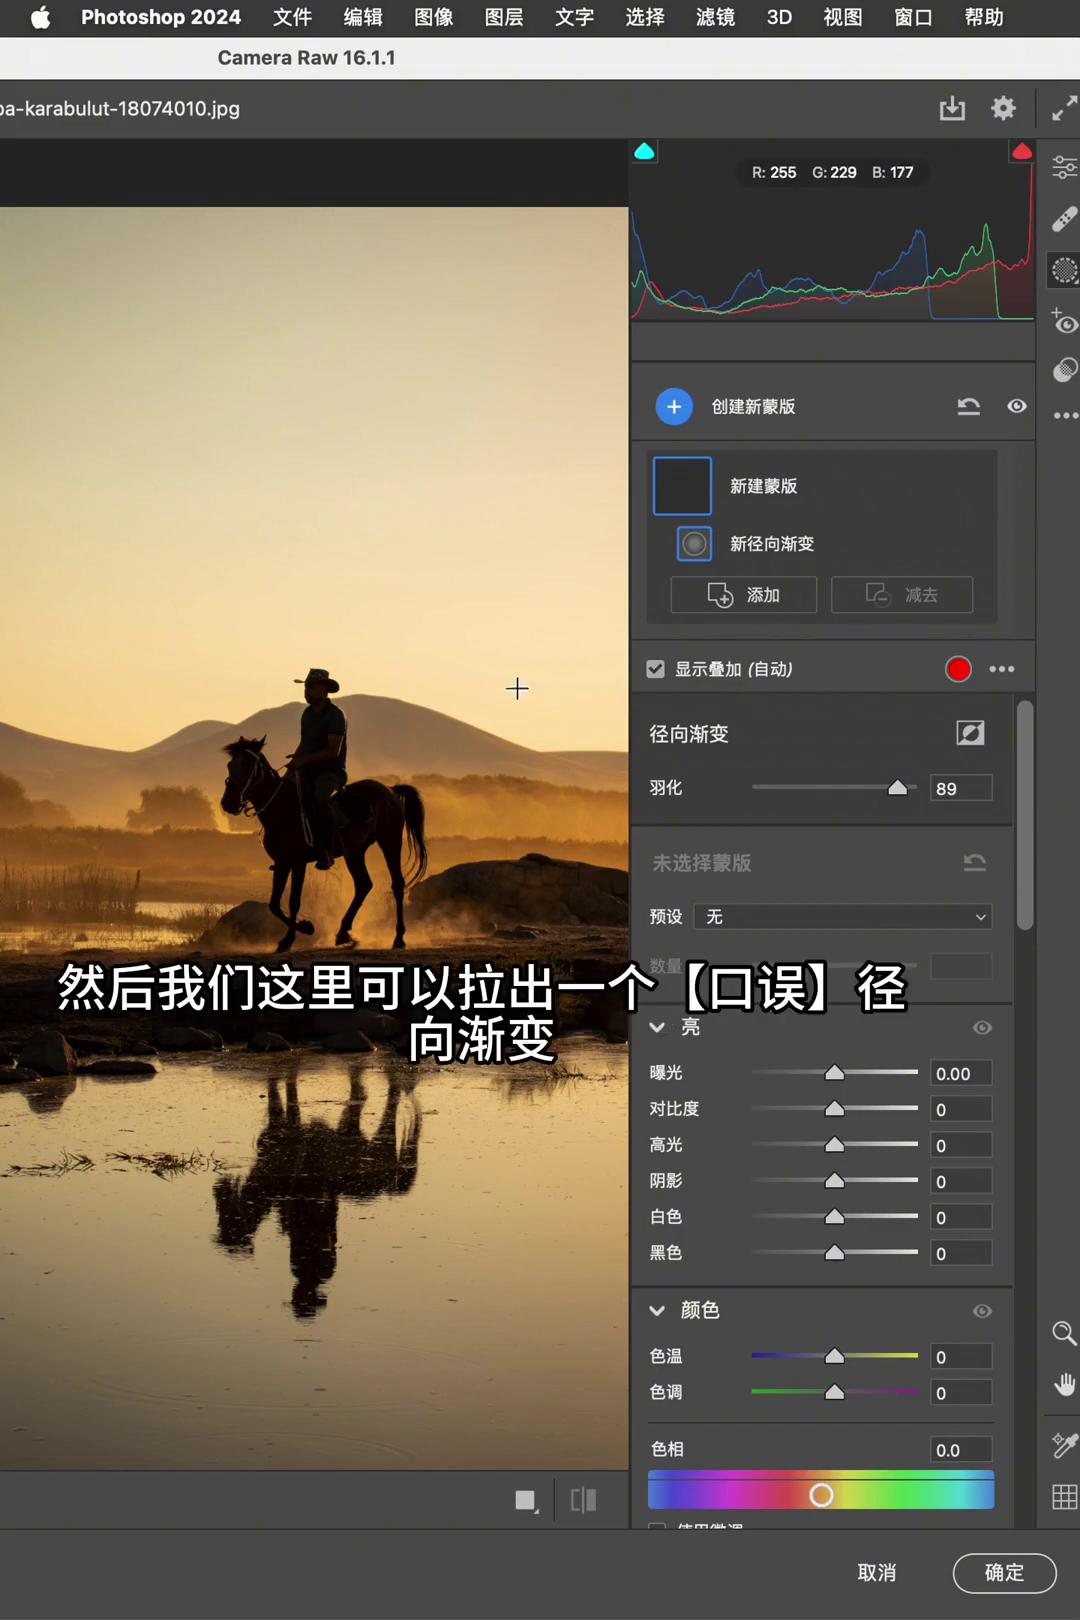
drag(520, 683, 860, 1069)
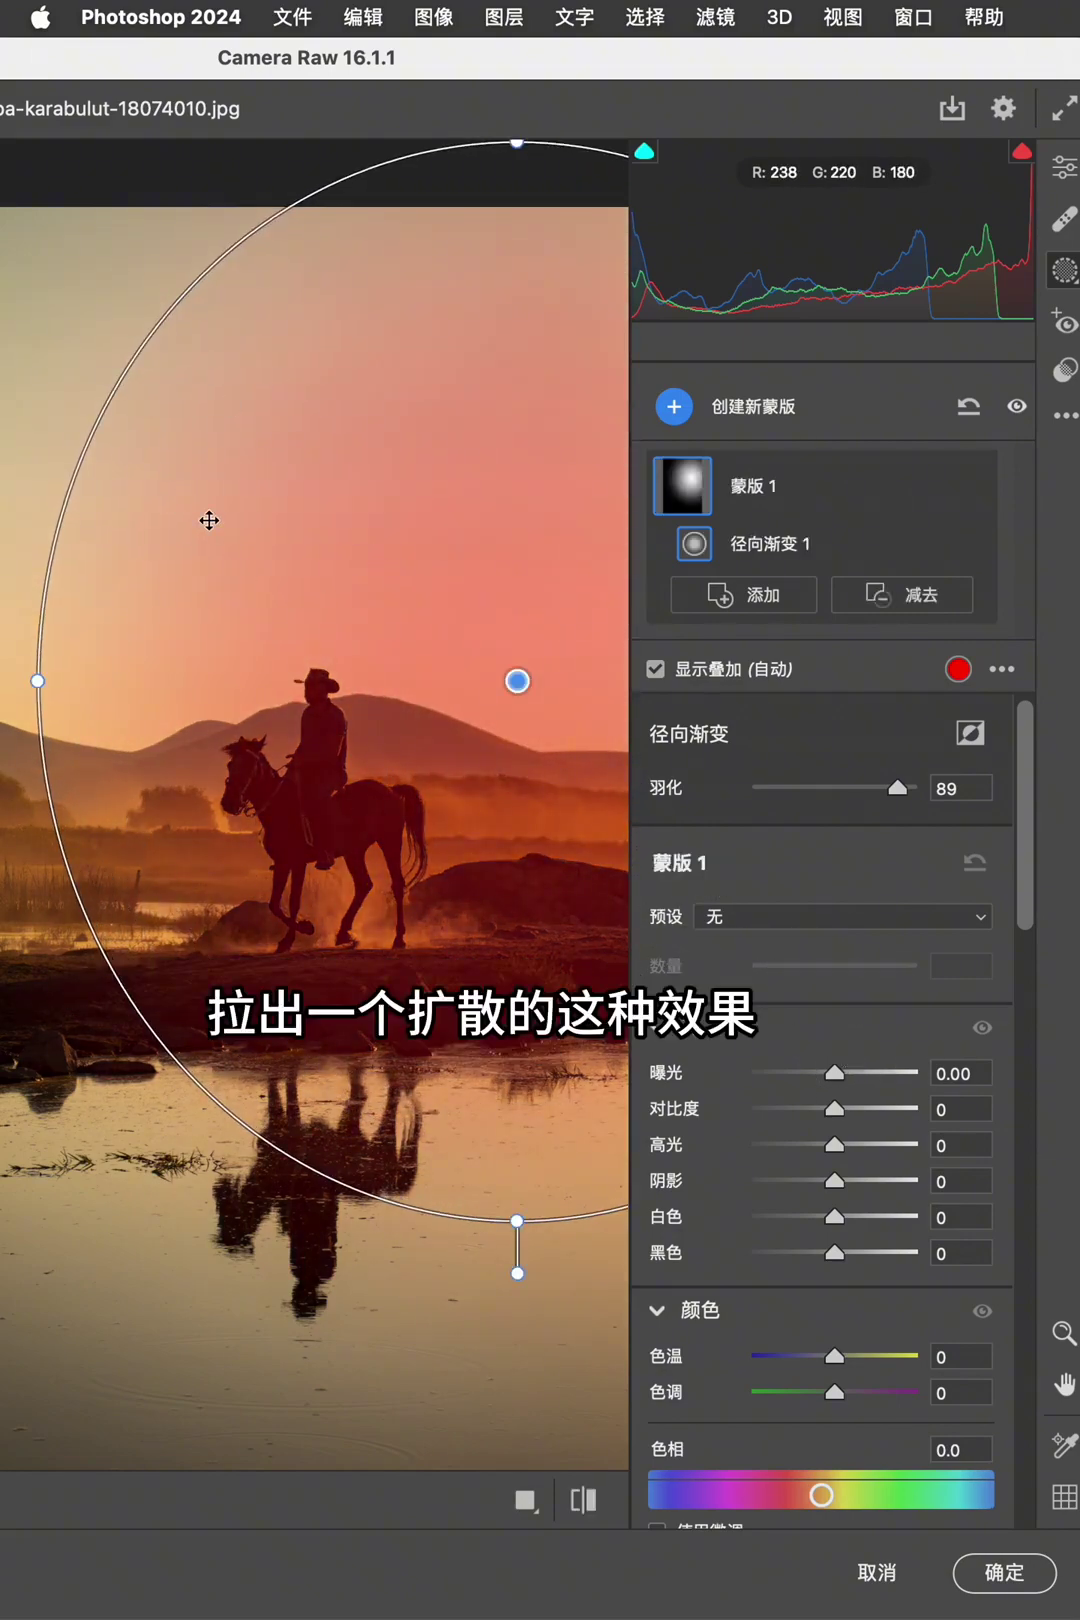
mouse_move(834, 1073)
mouse_down()
mouse_move(852, 1073)
mouse_move(845, 1090)
mouse_move(848, 1080)
mouse_up()
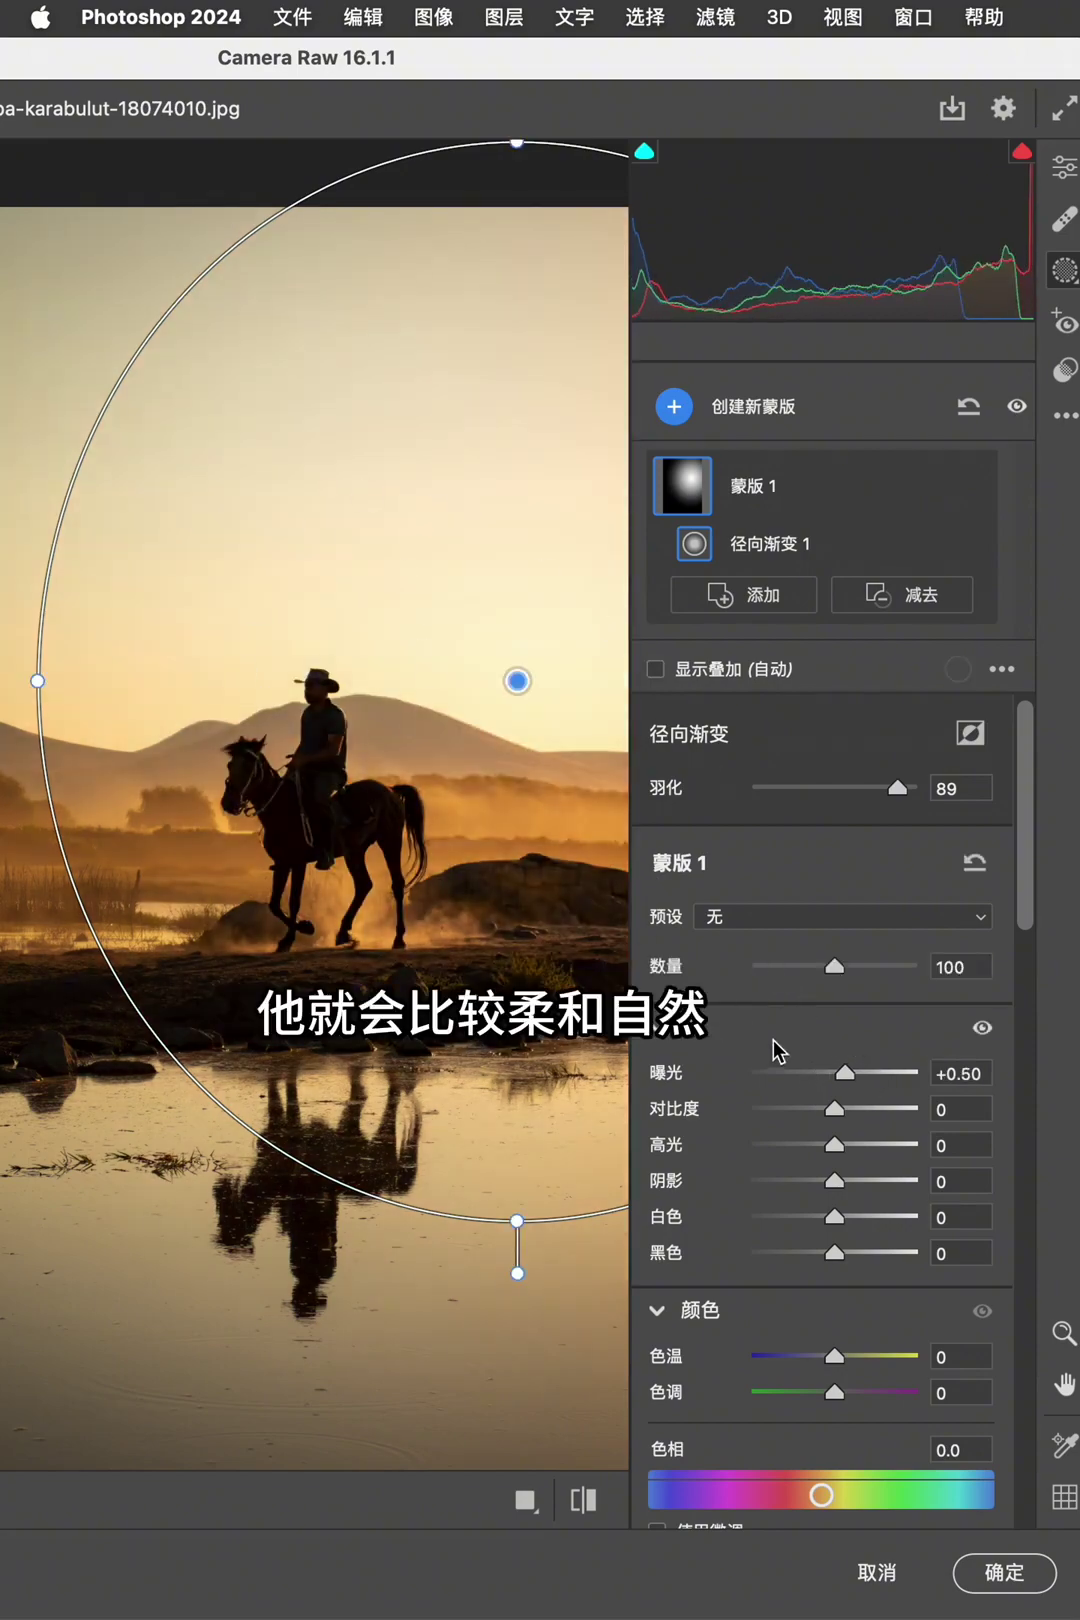
click(969, 406)
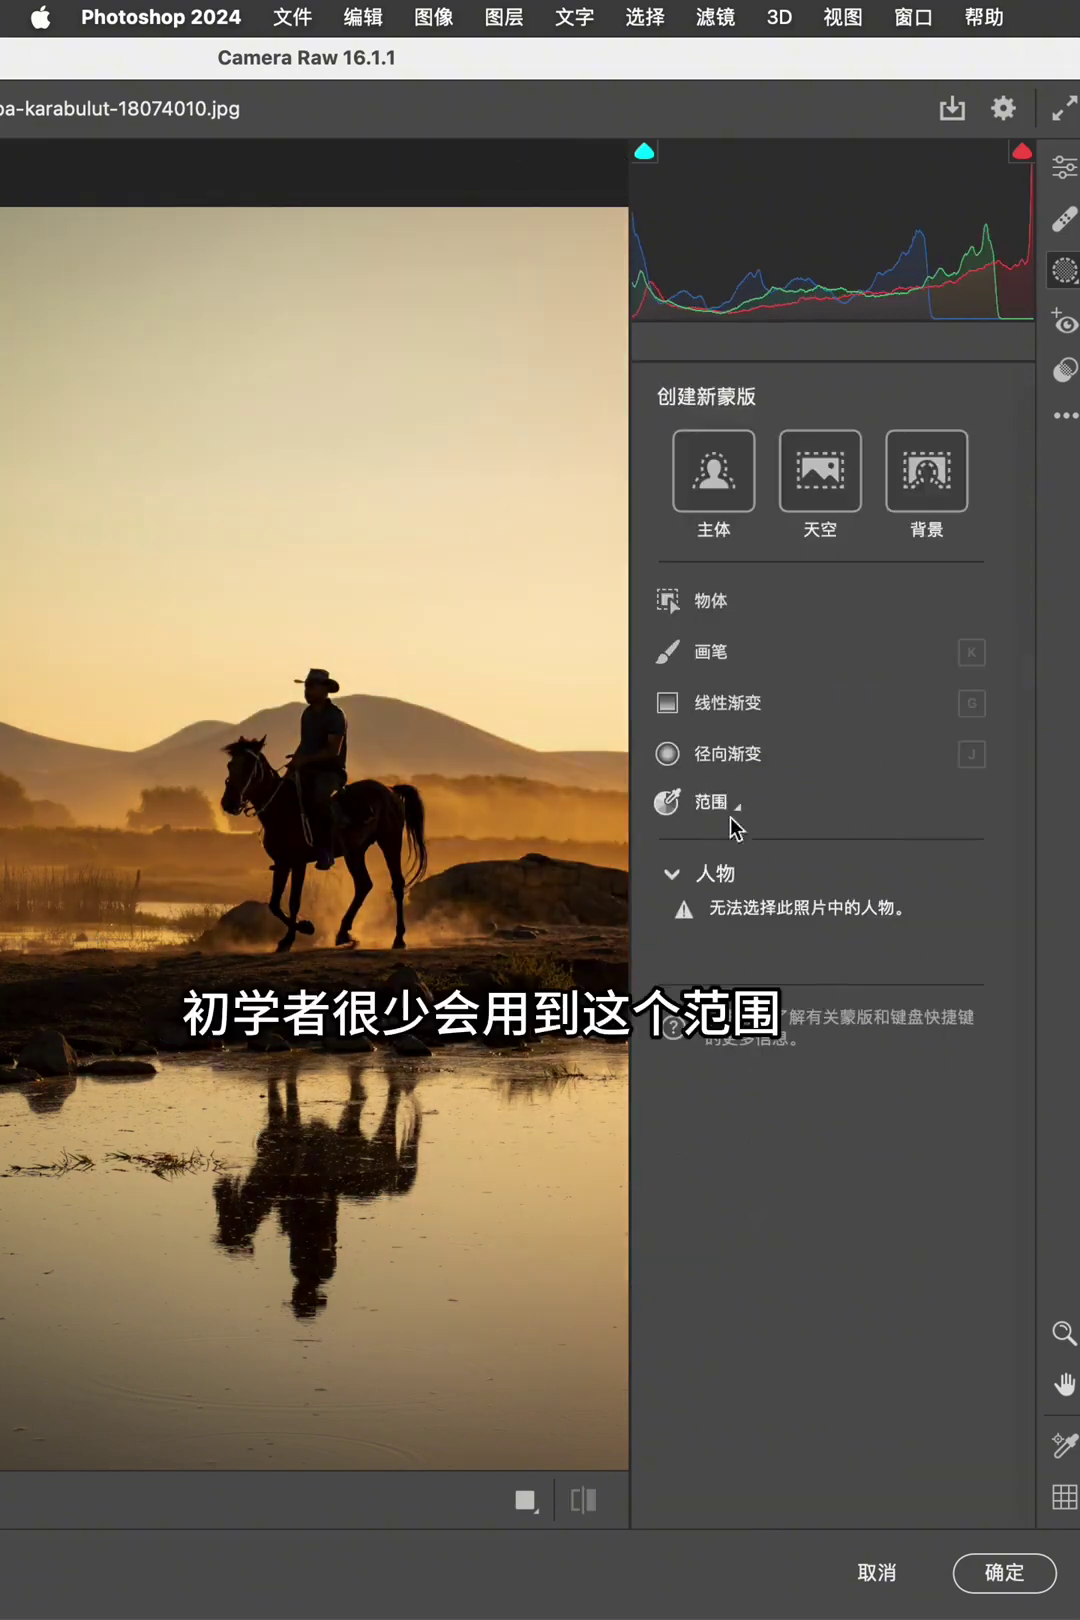
Step: Try a color range mask sampled from the orange mist behind the horse, testing its exposure, and discard it
click(731, 816)
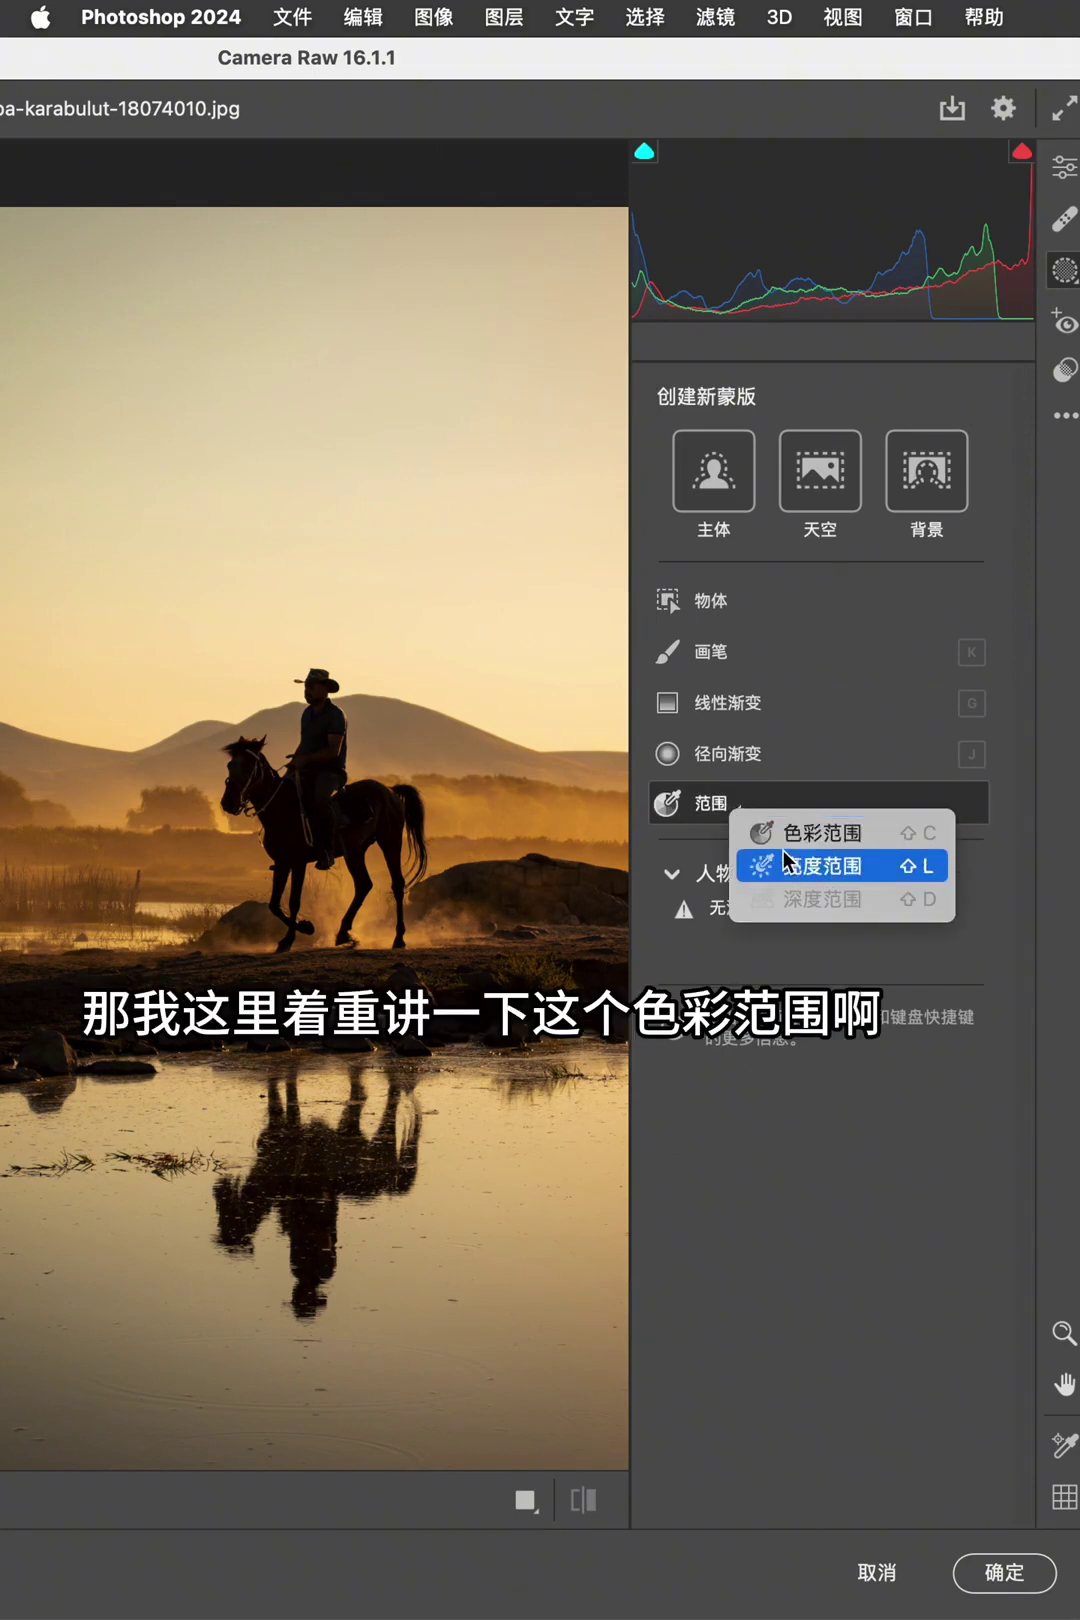
click(830, 845)
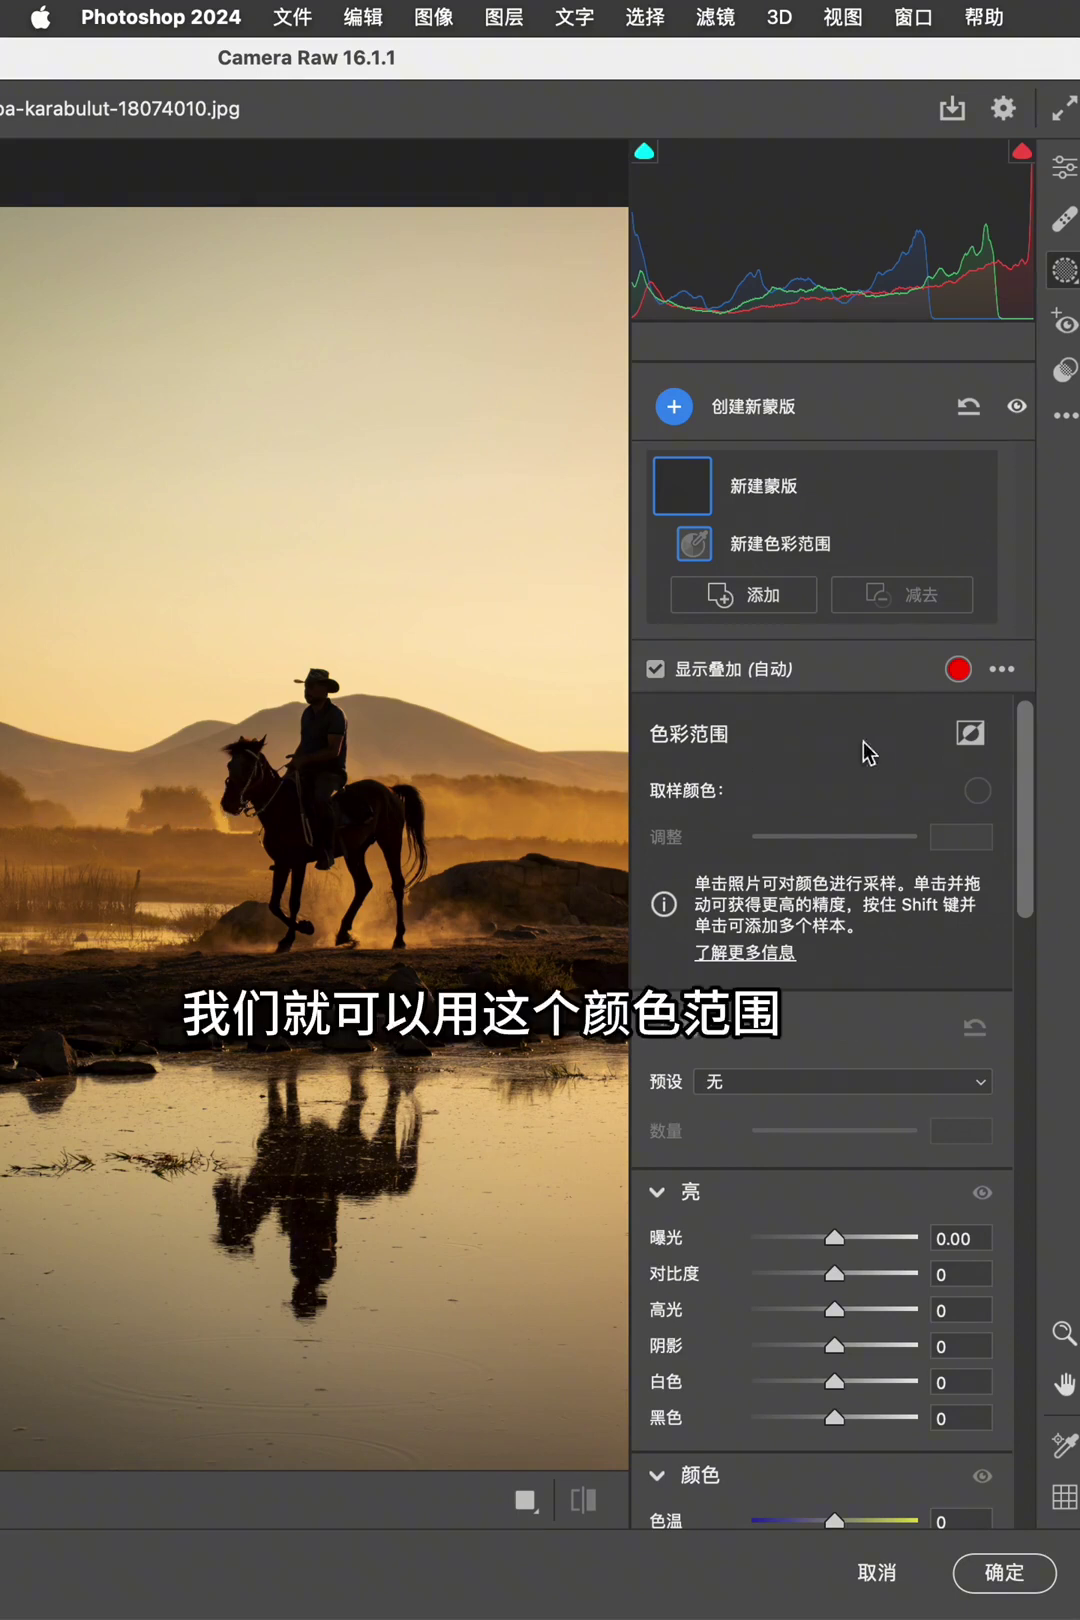
drag(504, 806, 546, 830)
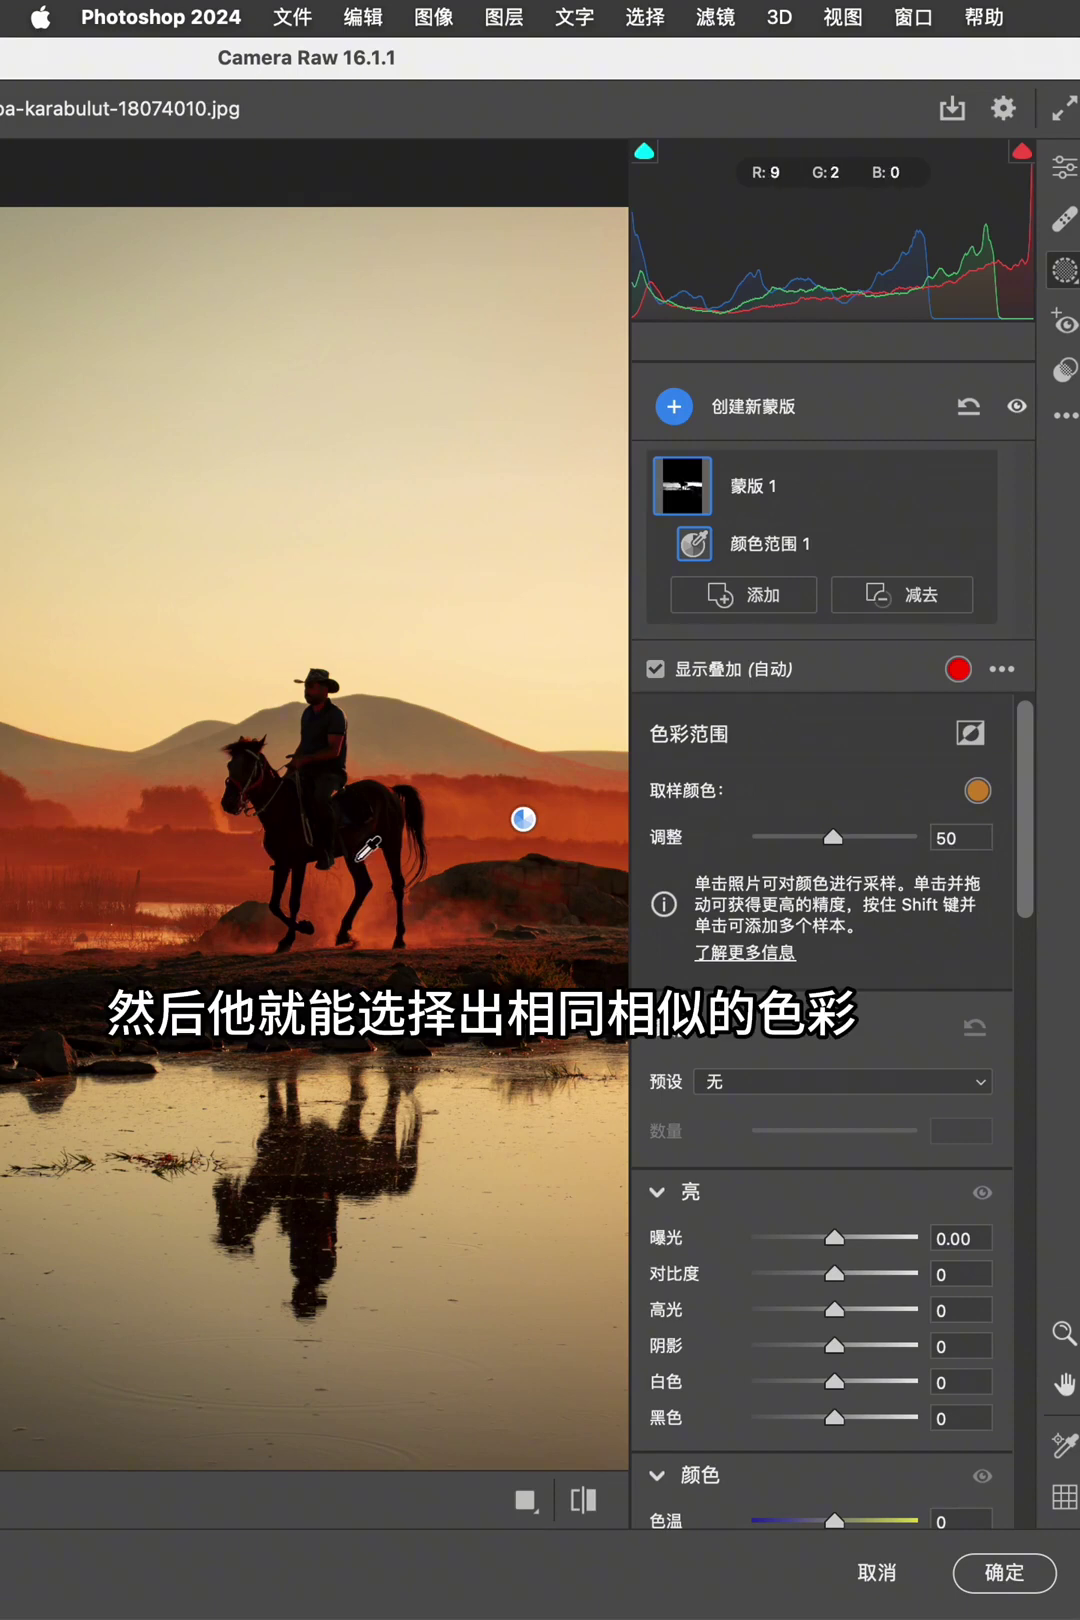
mouse_move(838, 1245)
mouse_down()
mouse_move(849, 1250)
mouse_move(835, 1240)
mouse_up()
click(965, 410)
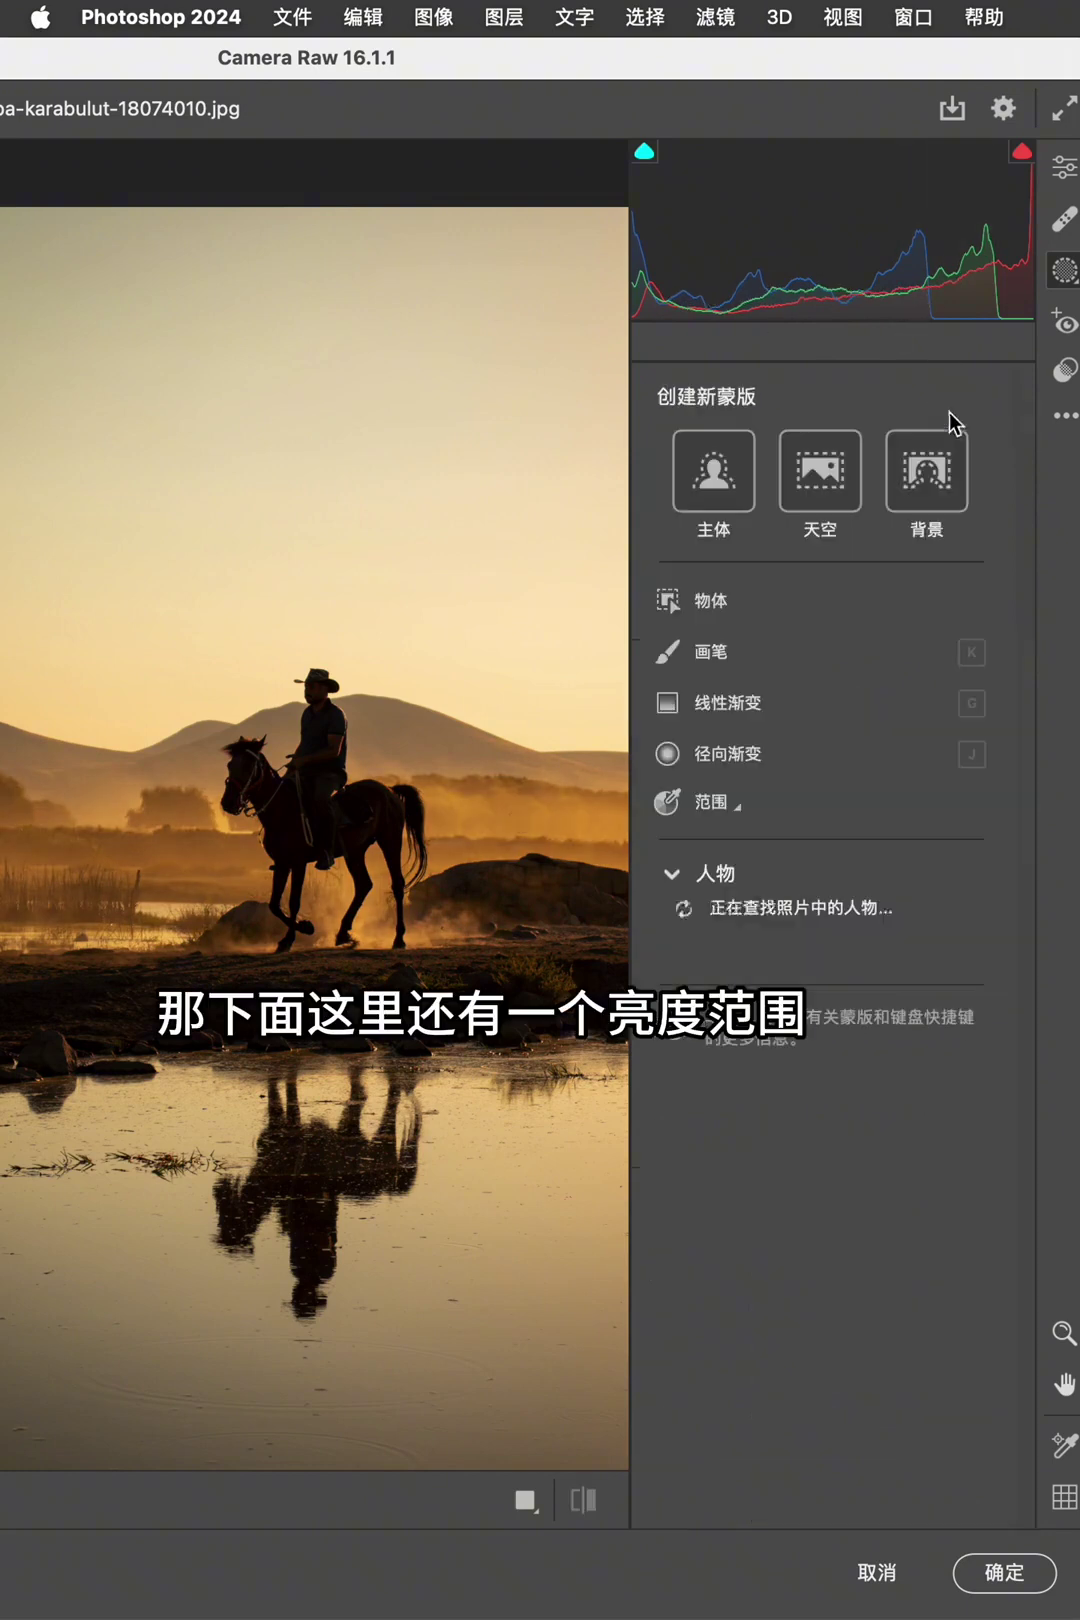
Step: Try a luminance range mask sampled from the bright sky just above the hills, with increased exposure
click(715, 804)
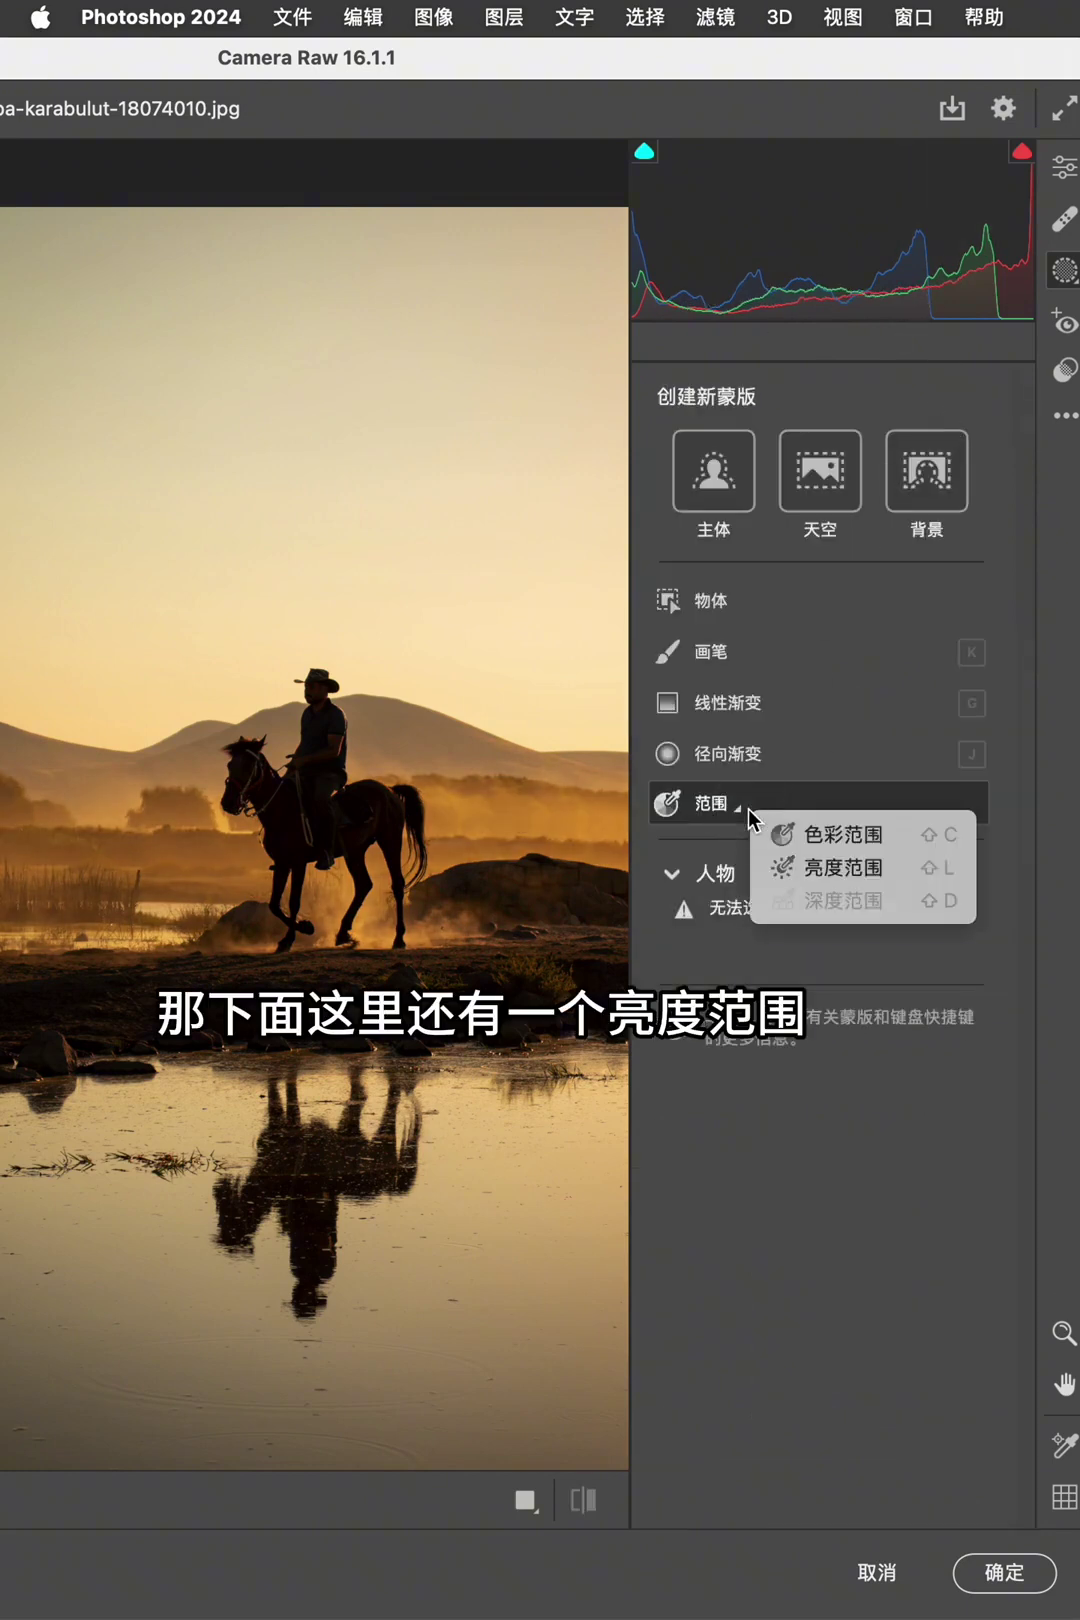
click(850, 870)
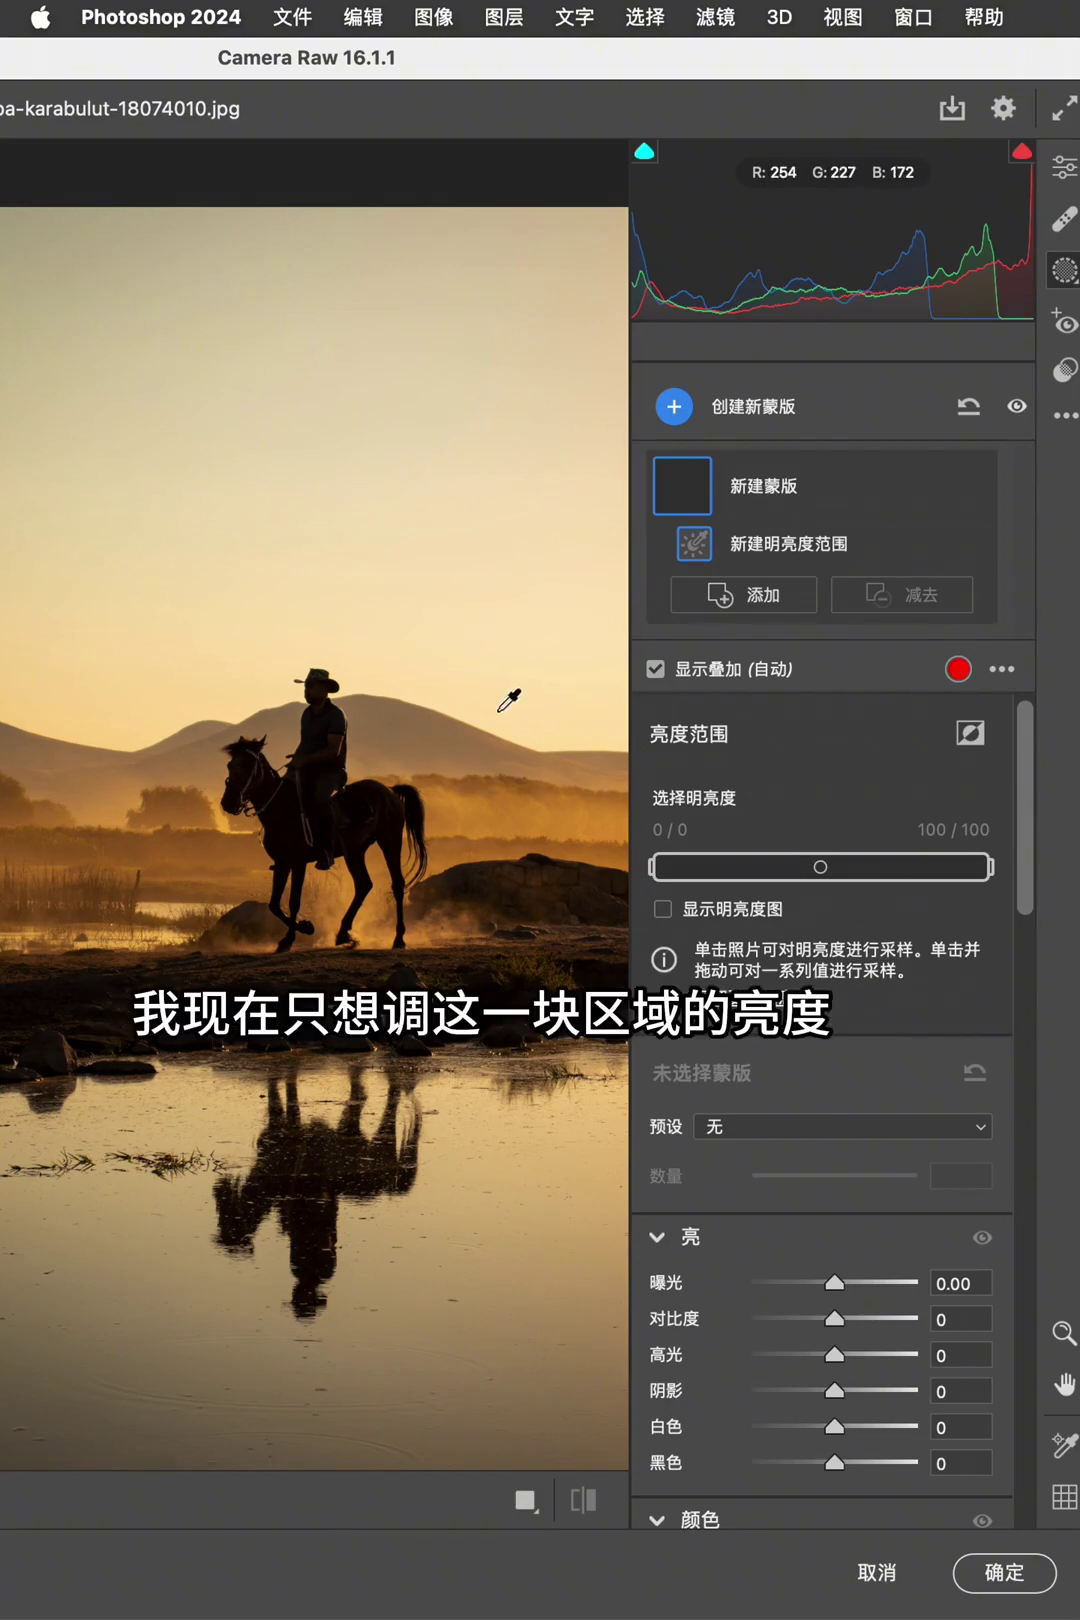
mouse_move(493, 698)
mouse_down()
mouse_move(535, 715)
mouse_move(491, 679)
mouse_move(538, 720)
mouse_up()
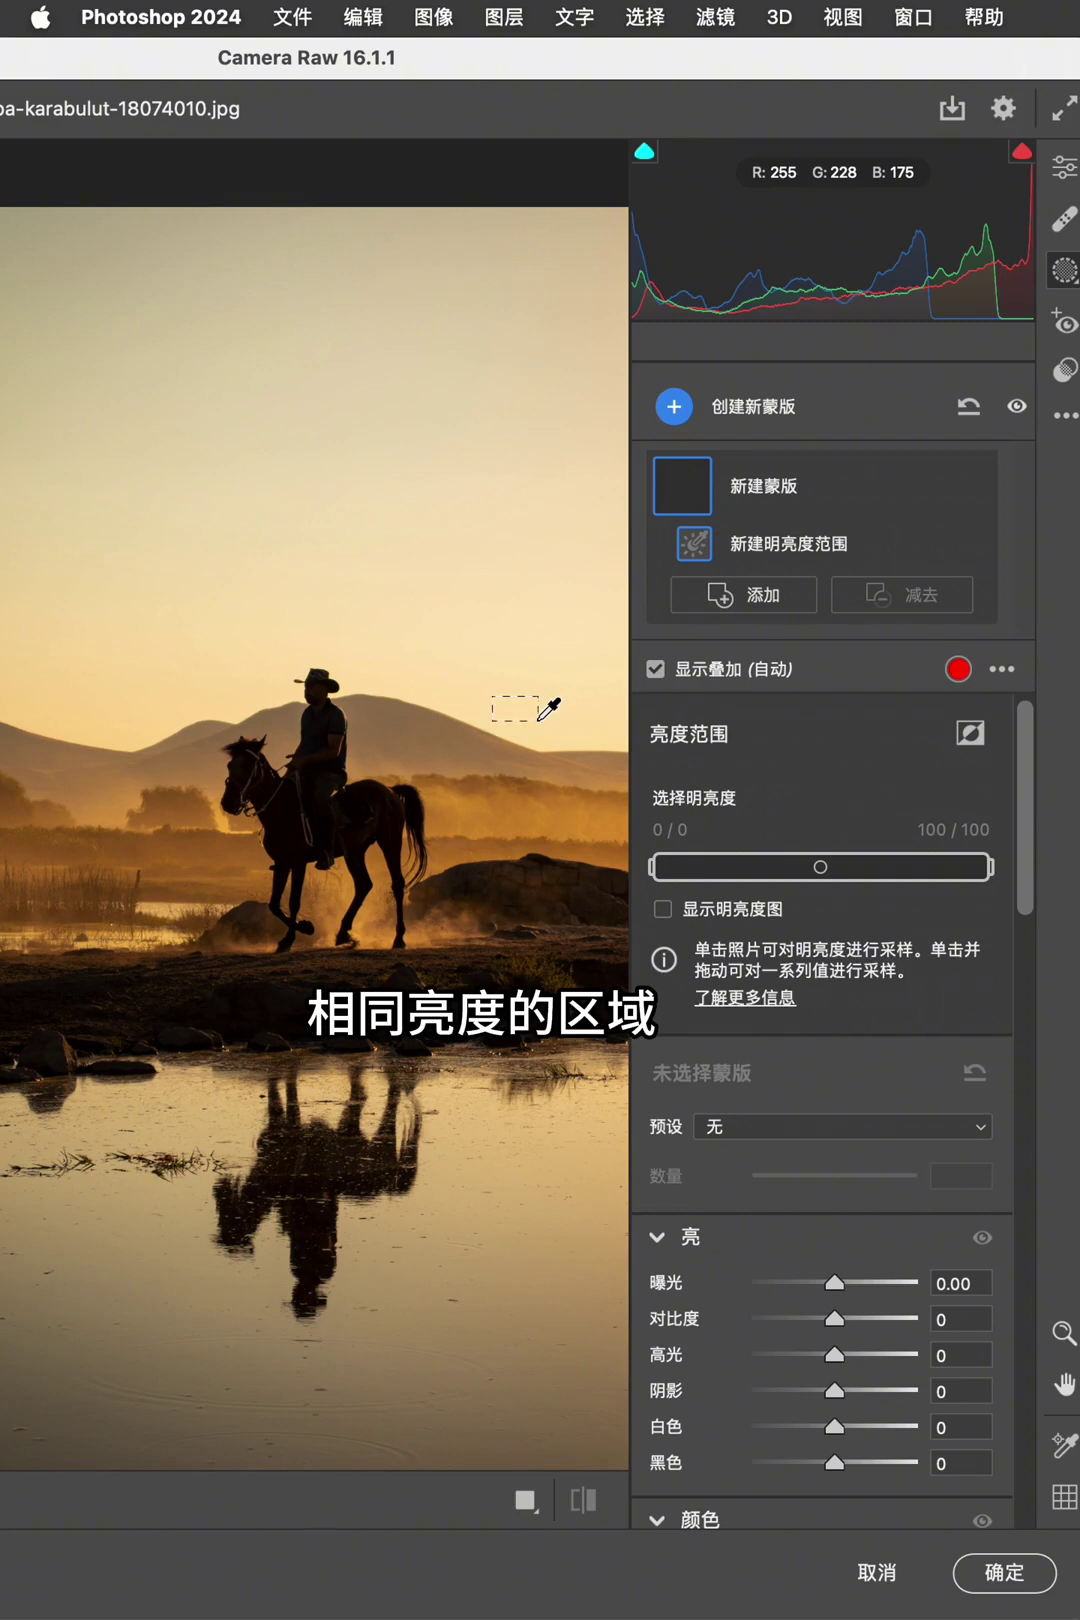
drag(538, 720, 538, 720)
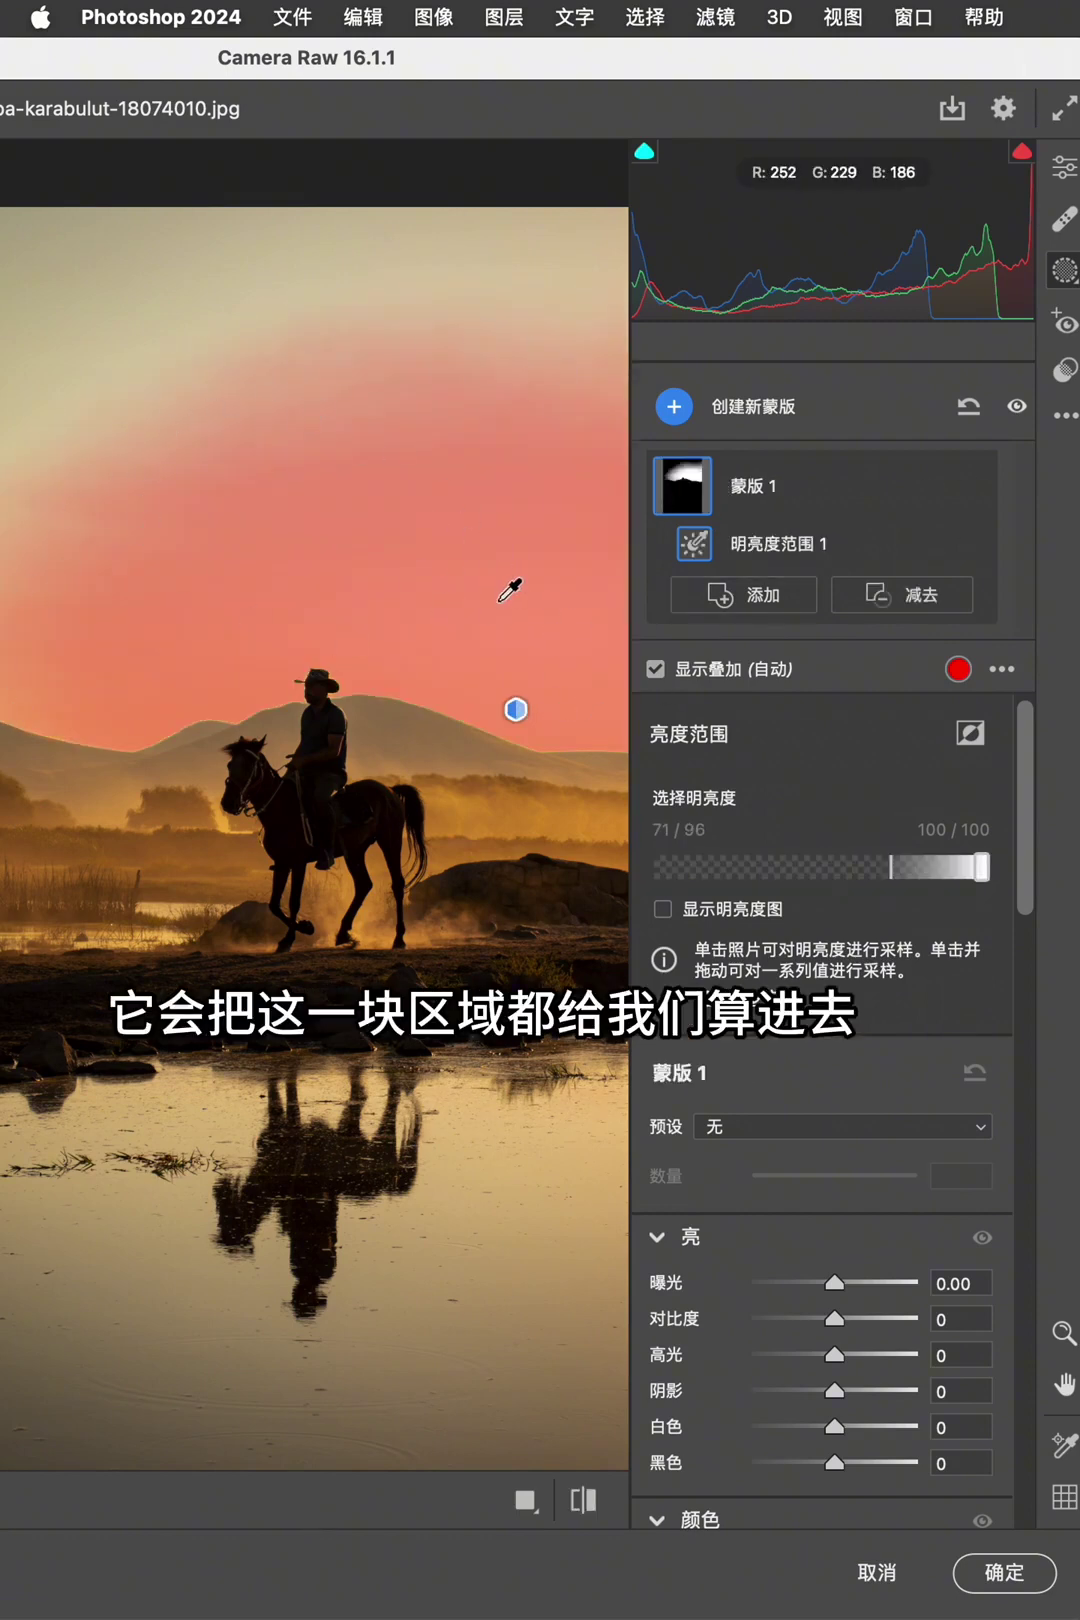
drag(838, 1292, 861, 1293)
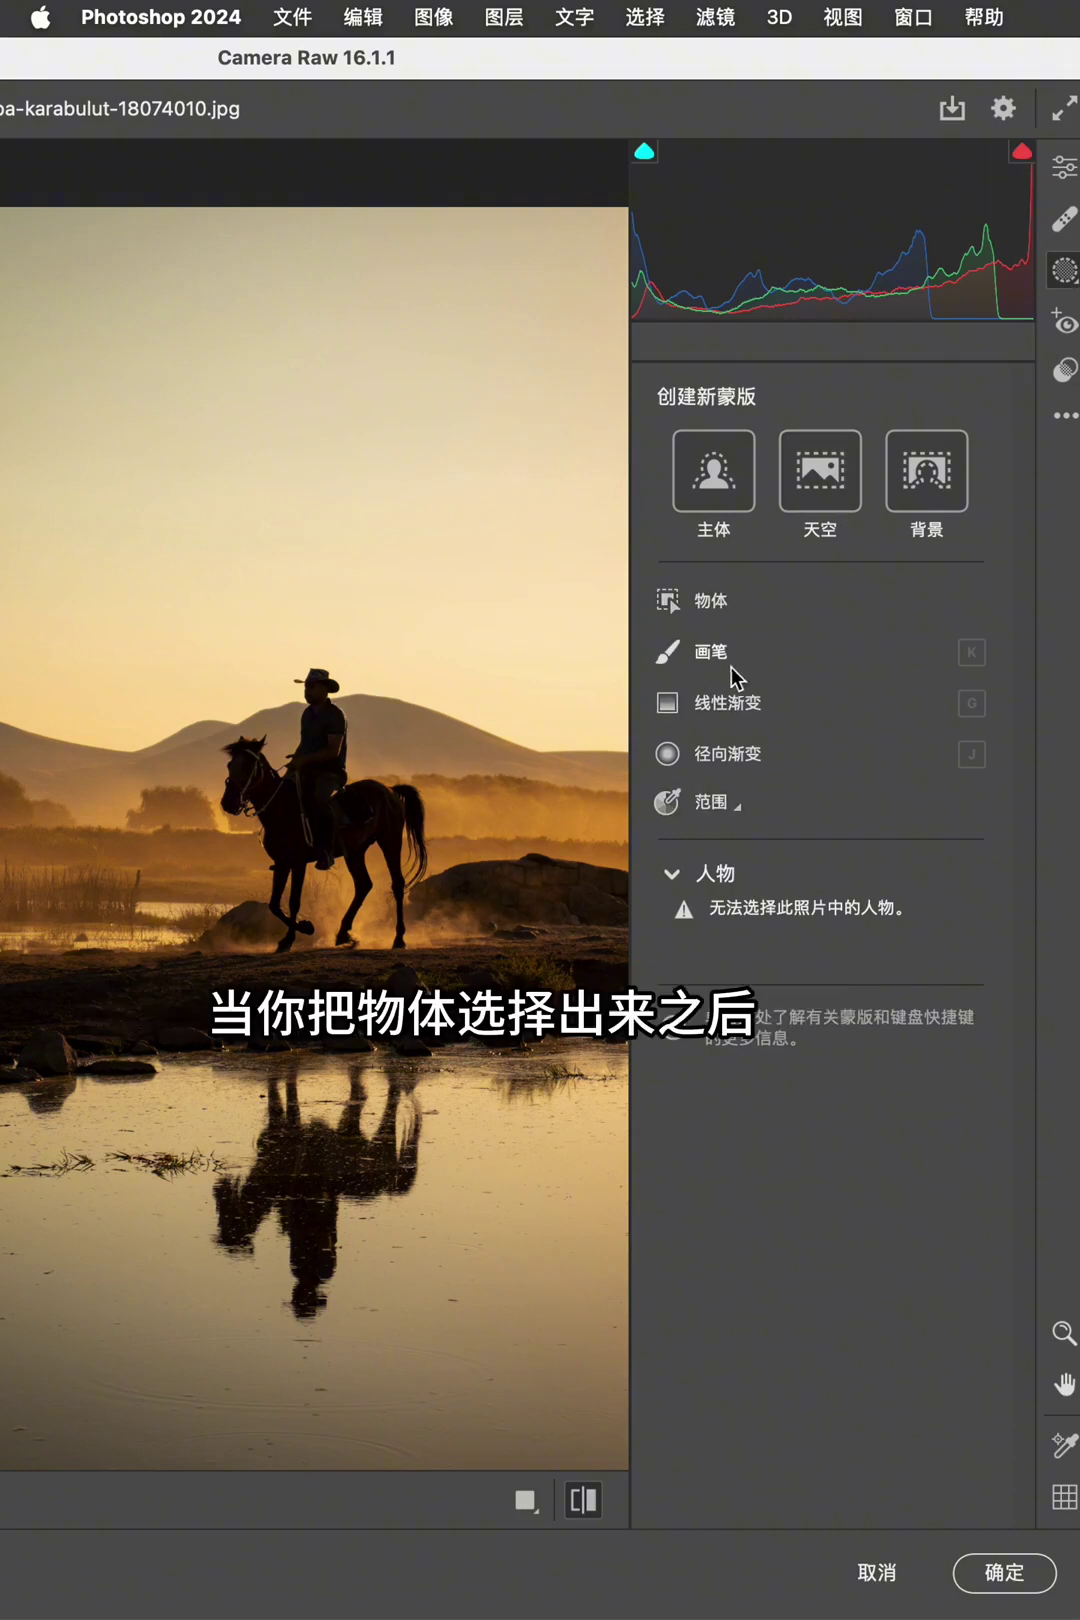
Step: Create a subject mask on the rider and horse and look through its adjustment settings down to curve and detail
click(733, 478)
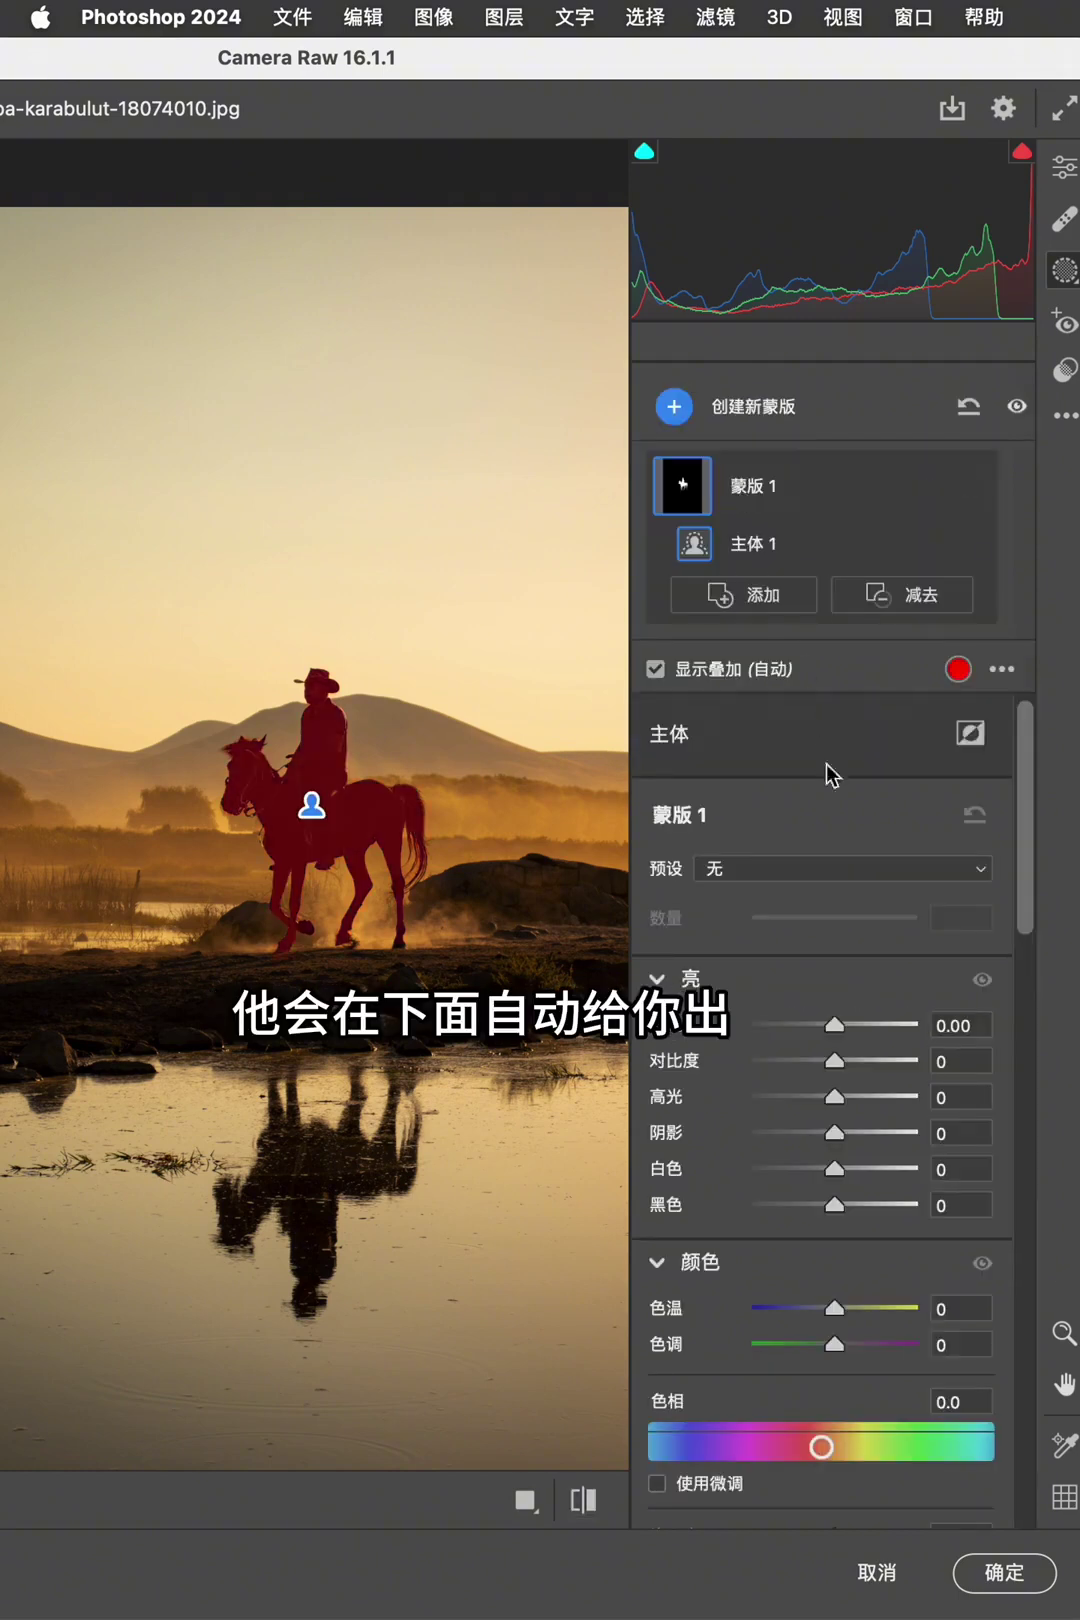
drag(1043, 808, 1044, 1358)
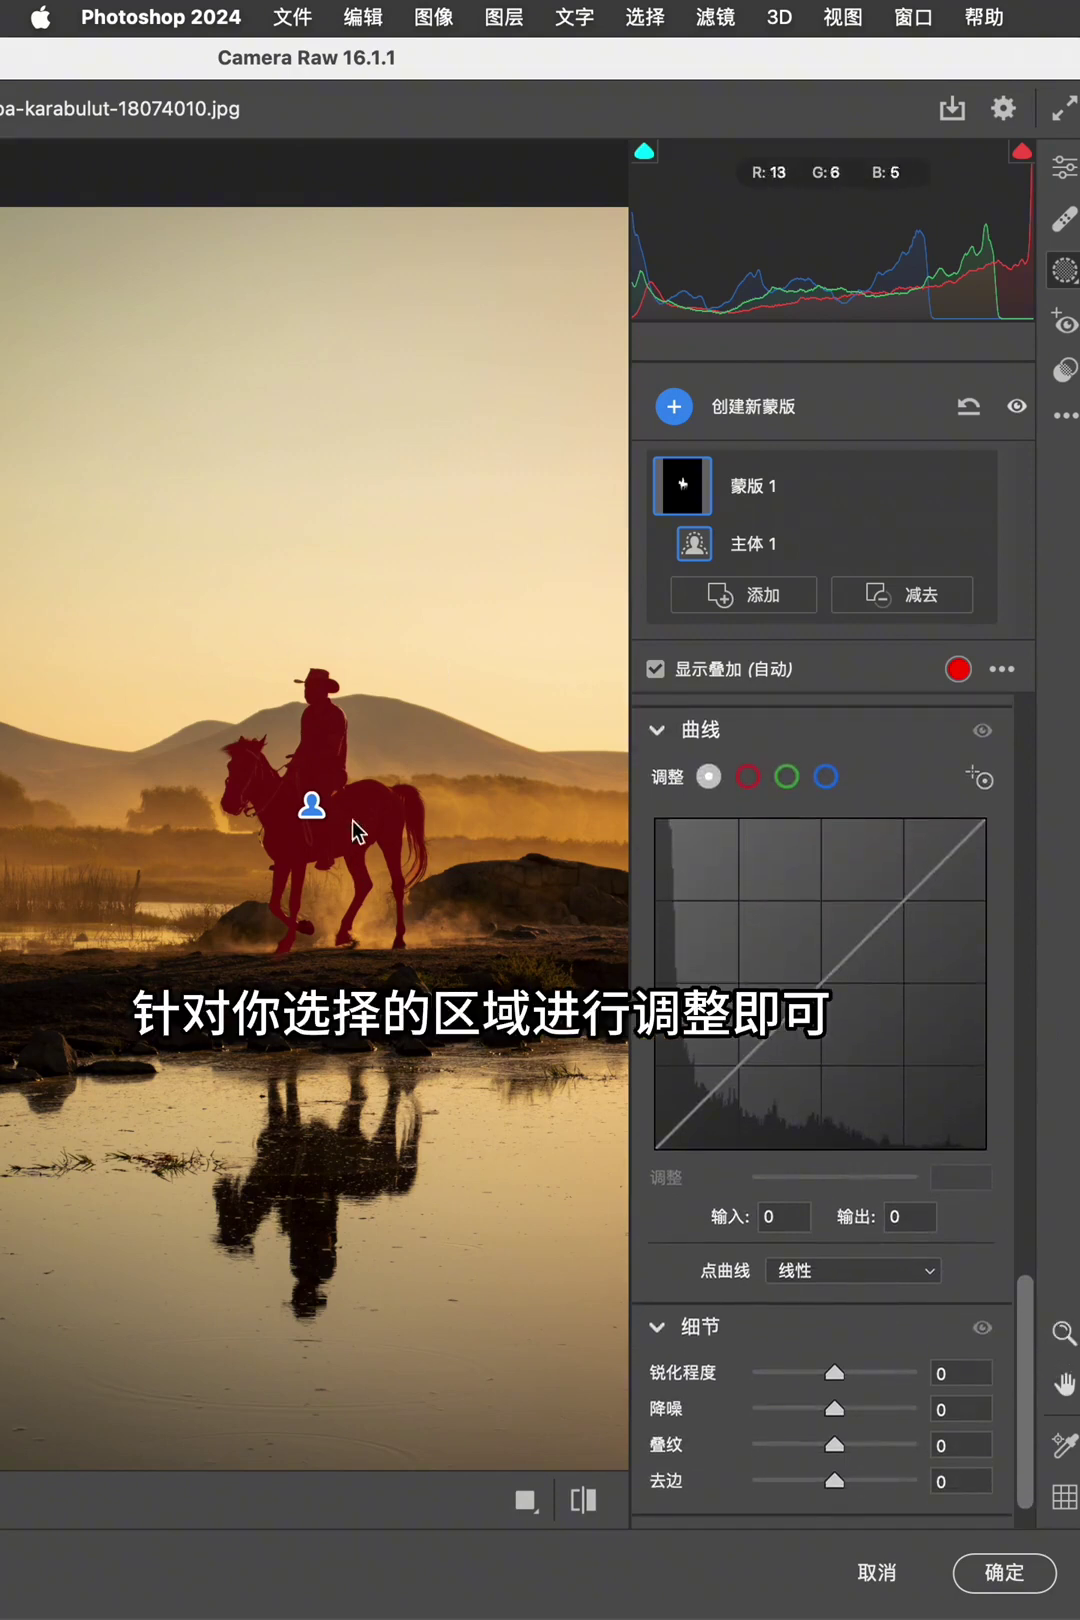
drag(1025, 1290, 1002, 813)
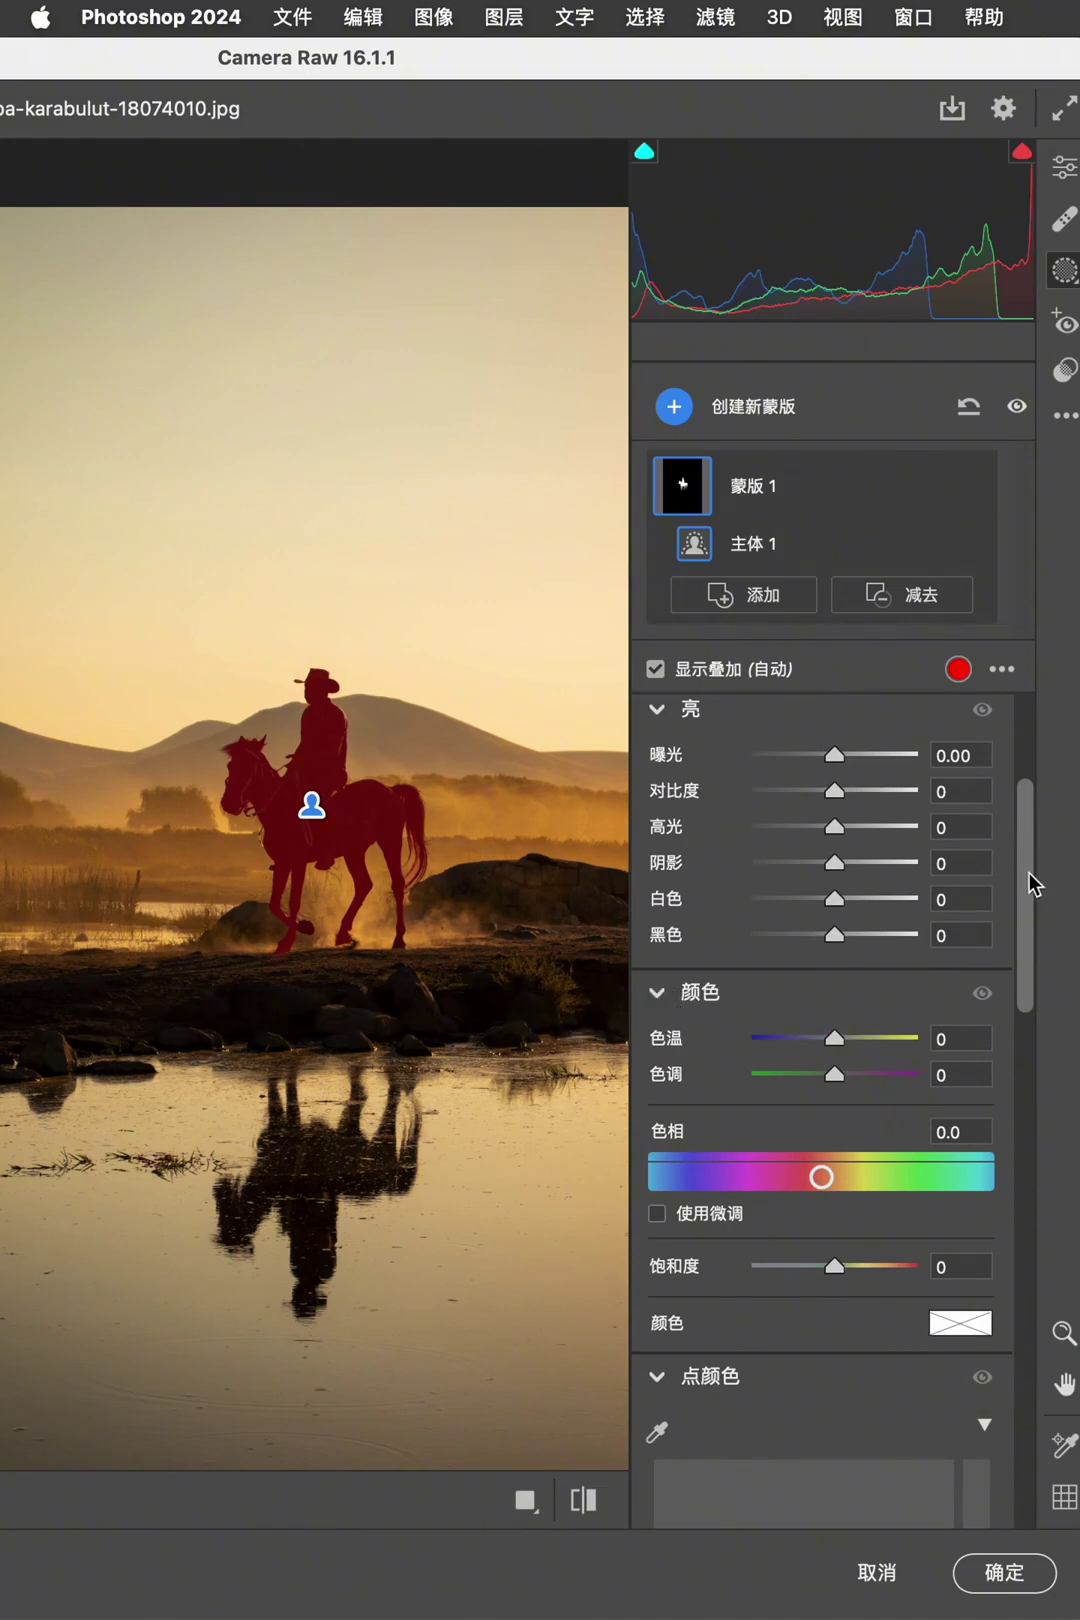
drag(1030, 880, 1020, 797)
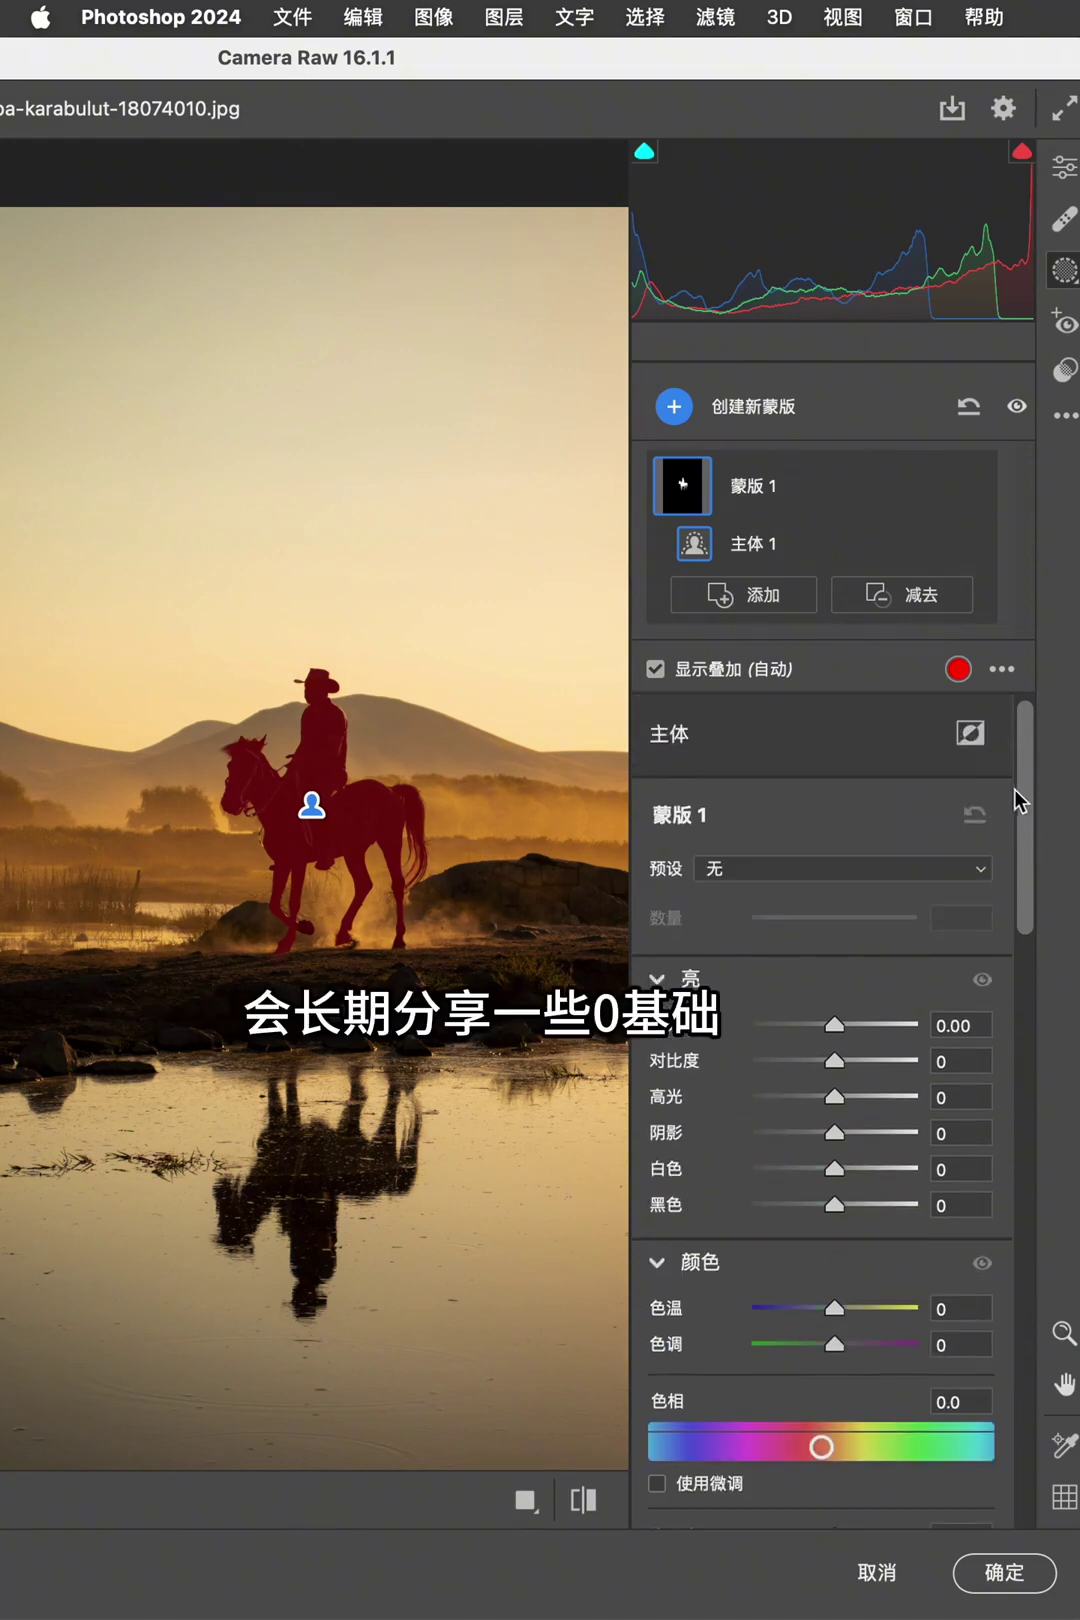